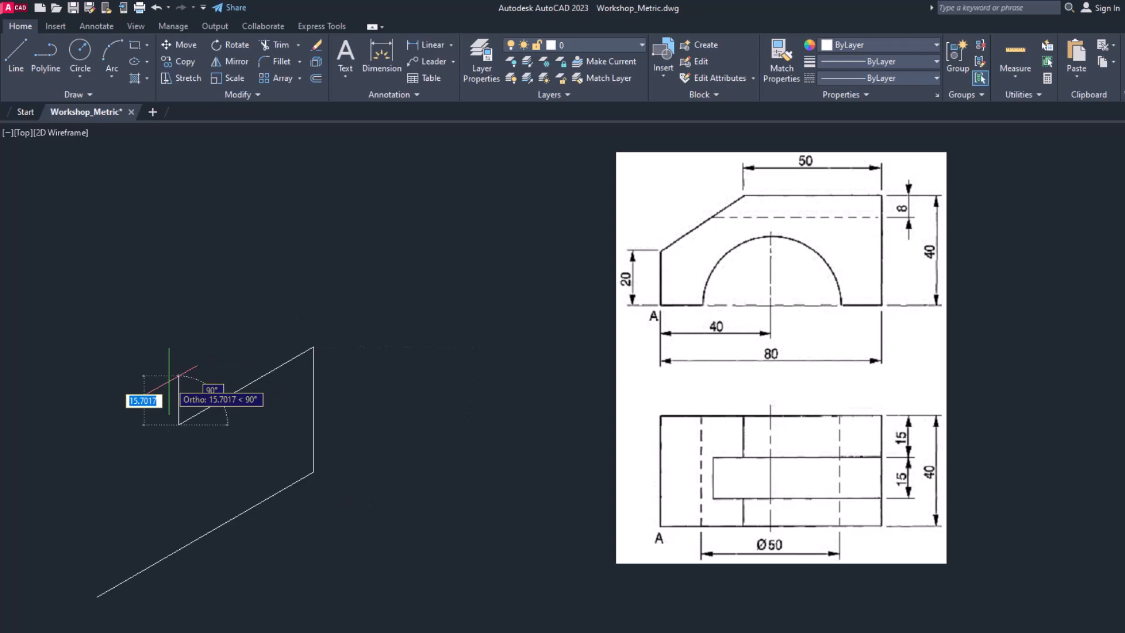
Step: Draw a 20-unit vertical line upward from the free lower corner of the open isometric profile
key(Return)
click(97, 597)
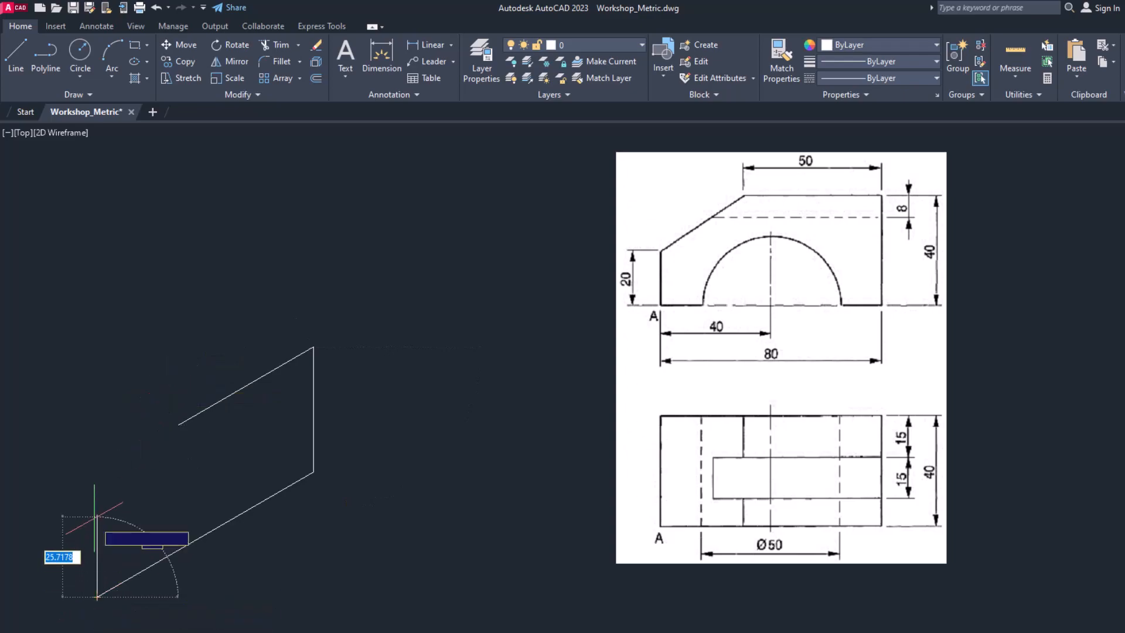
text(20)
key(Return)
key(Return)
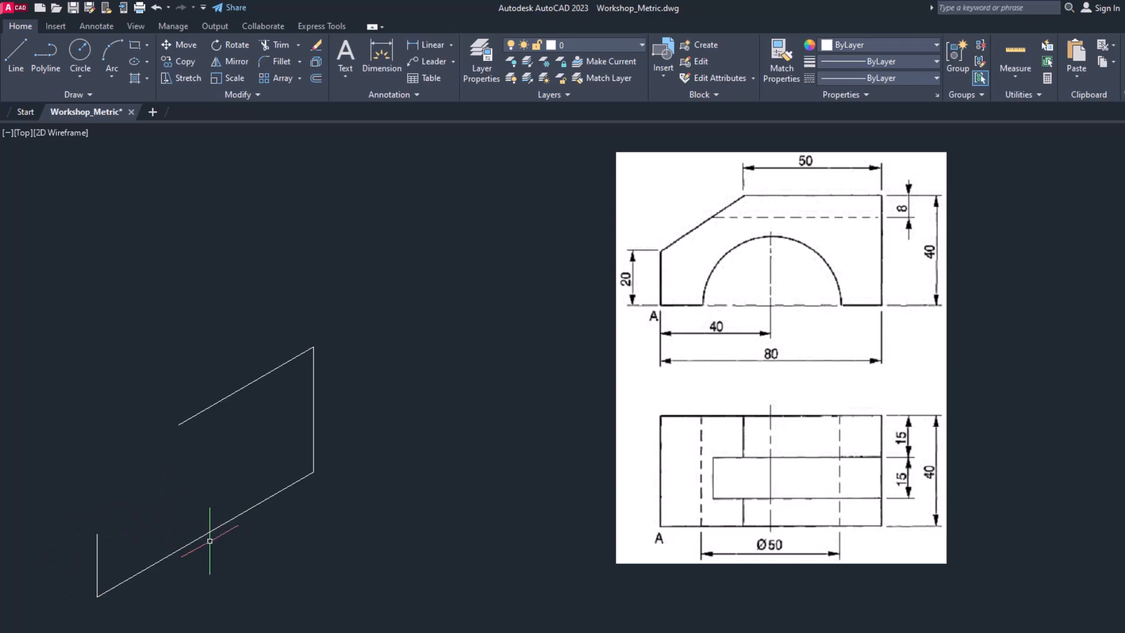
Step: Move the whole open profile up along the 30° isometric axis
text(co)
key(Return)
click(364, 602)
click(105, 297)
click(154, 610)
click(107, 572)
key(Return)
click(253, 575)
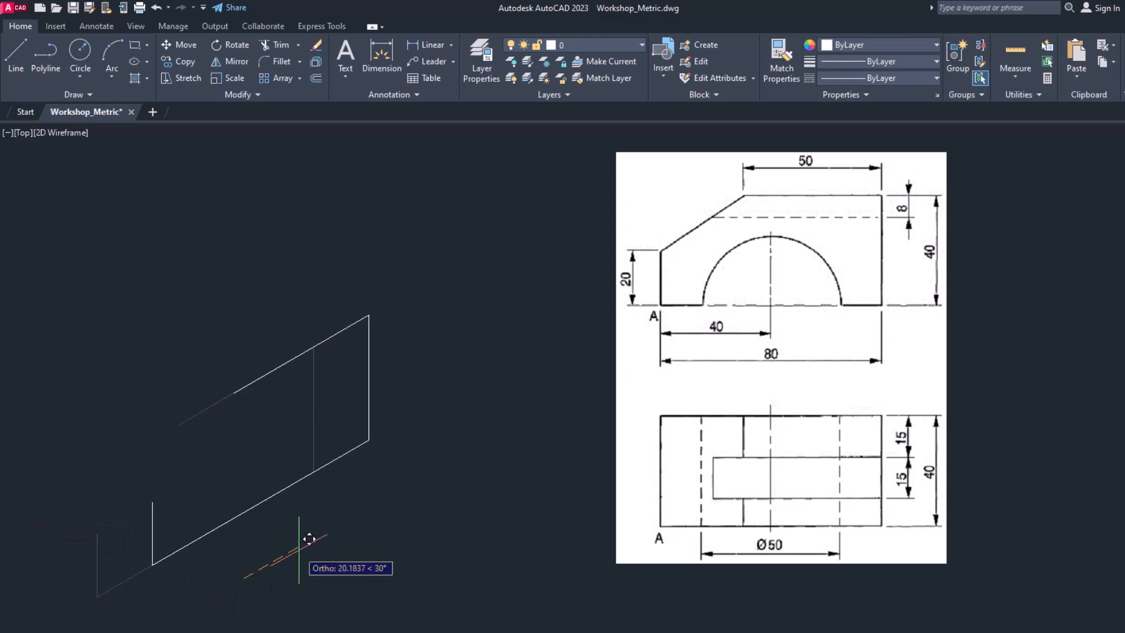
click(351, 531)
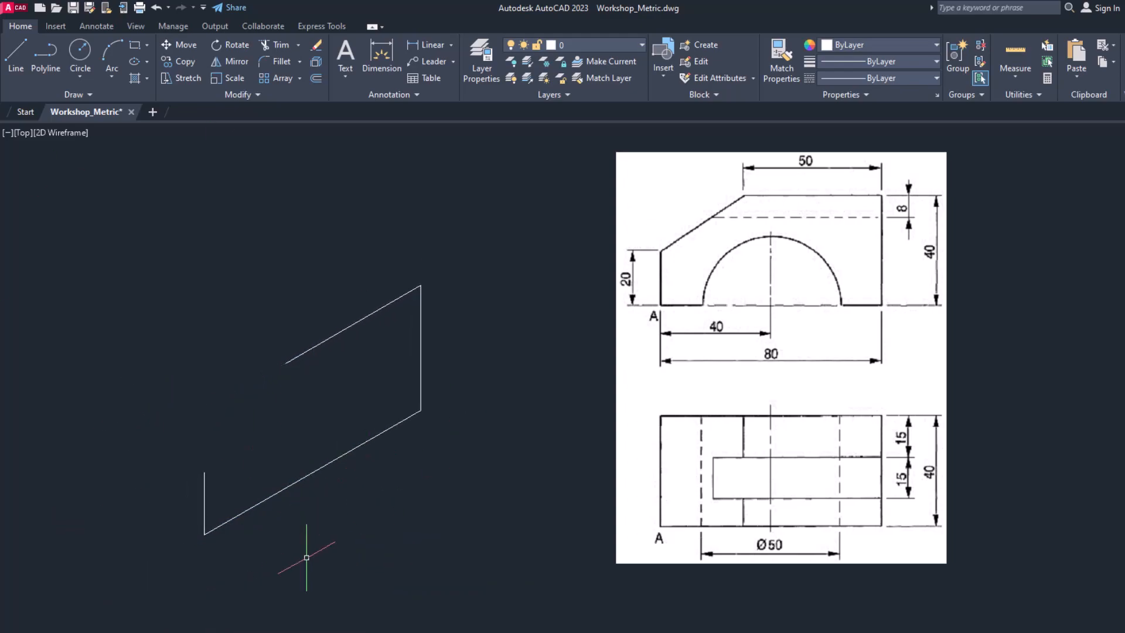
Step: Copy the whole open profile 40 units in the 150° isometric direction from its lower corner
text(co)
key(Return)
click(493, 530)
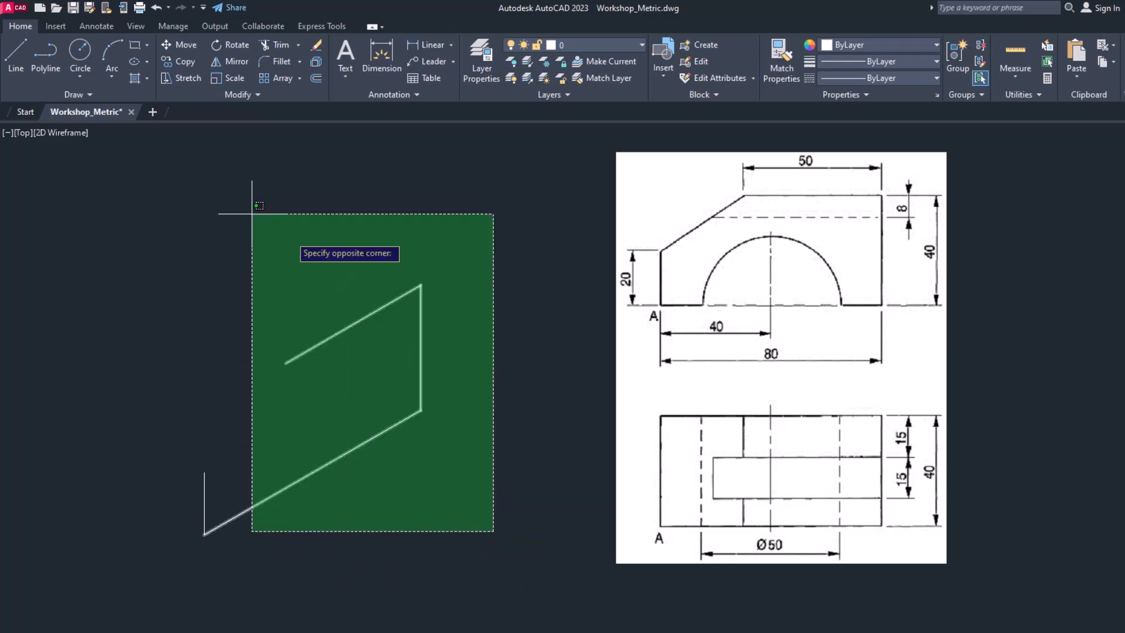
click(73, 222)
key(Return)
click(204, 534)
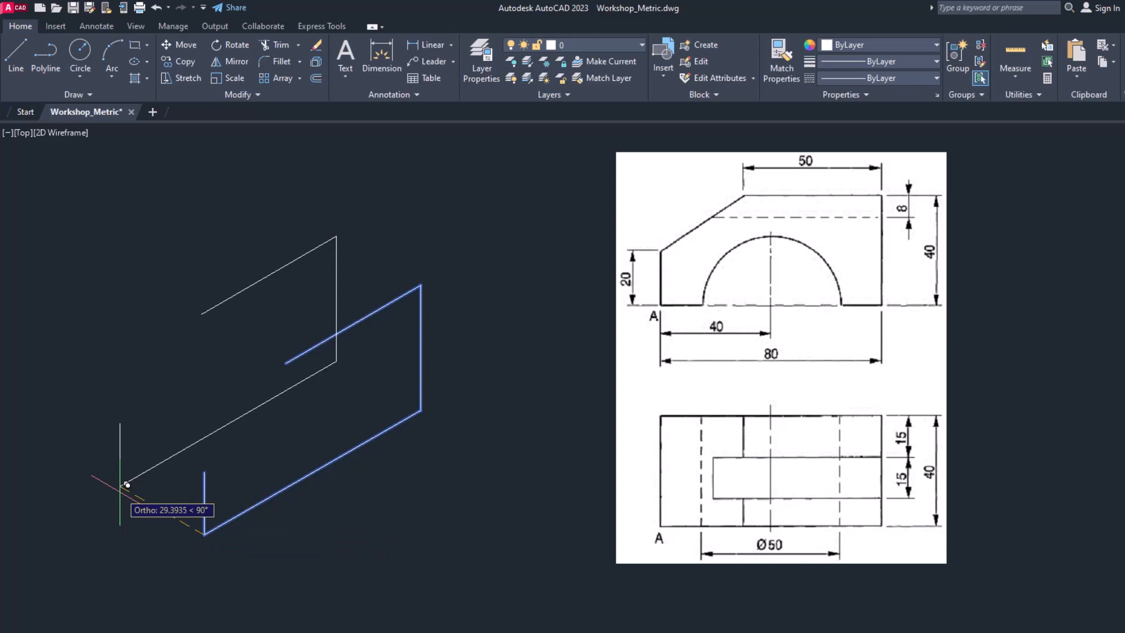
key(F5)
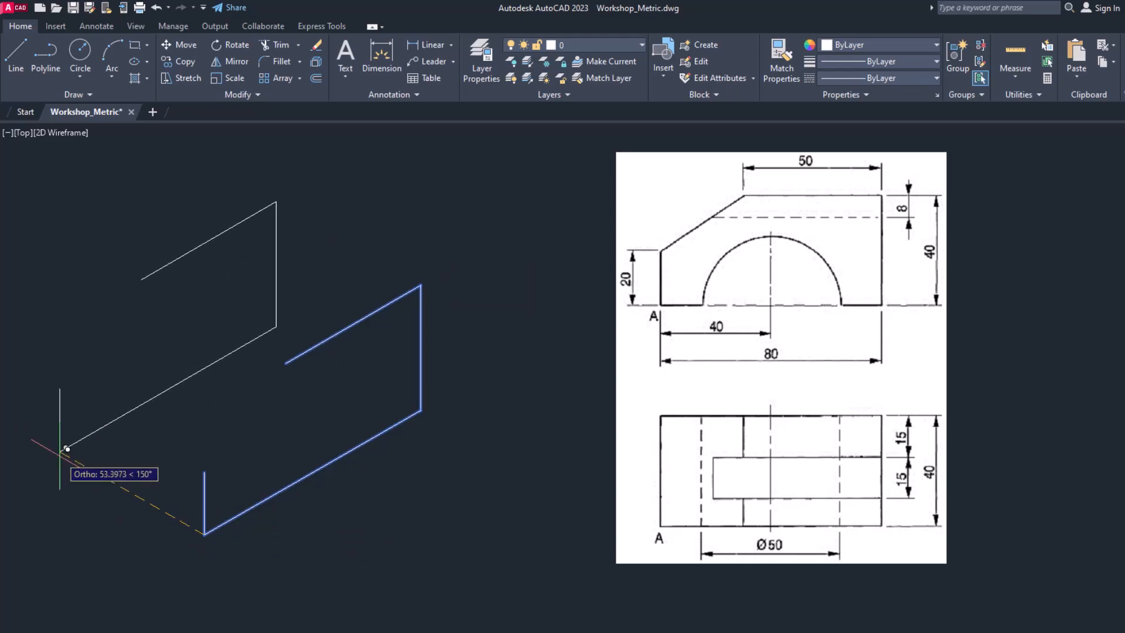
text(40)
key(Return)
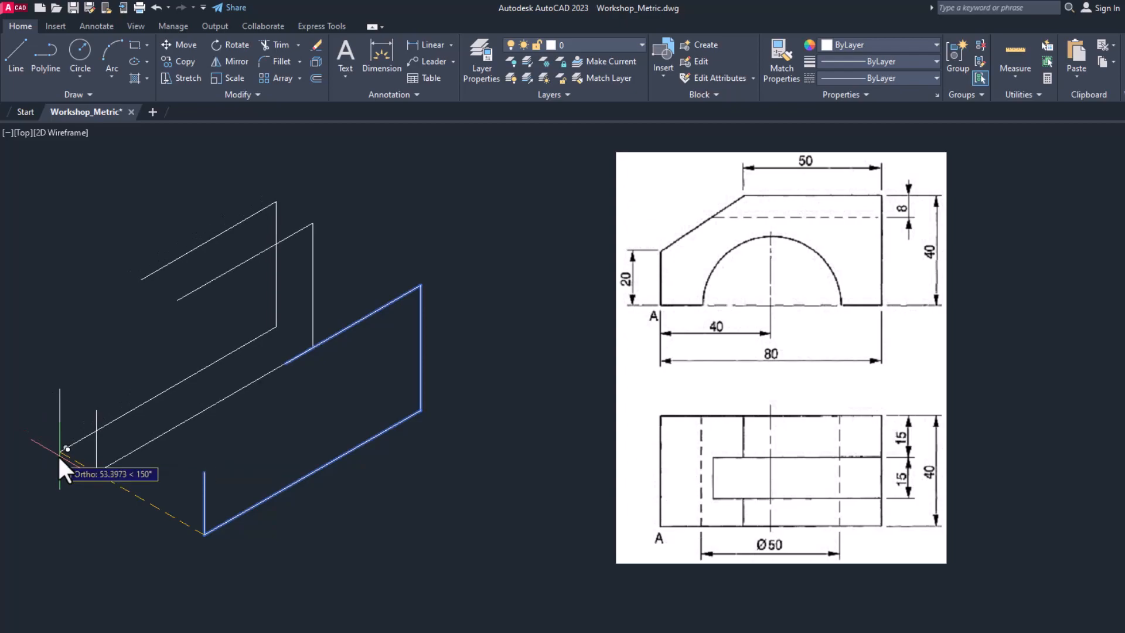
key(Return)
Step: Join the upper and lower corners of the two 20-unit edges to form the low end face, and delete the rear profile's hidden bottom edge
text(l)
key(Return)
click(96, 411)
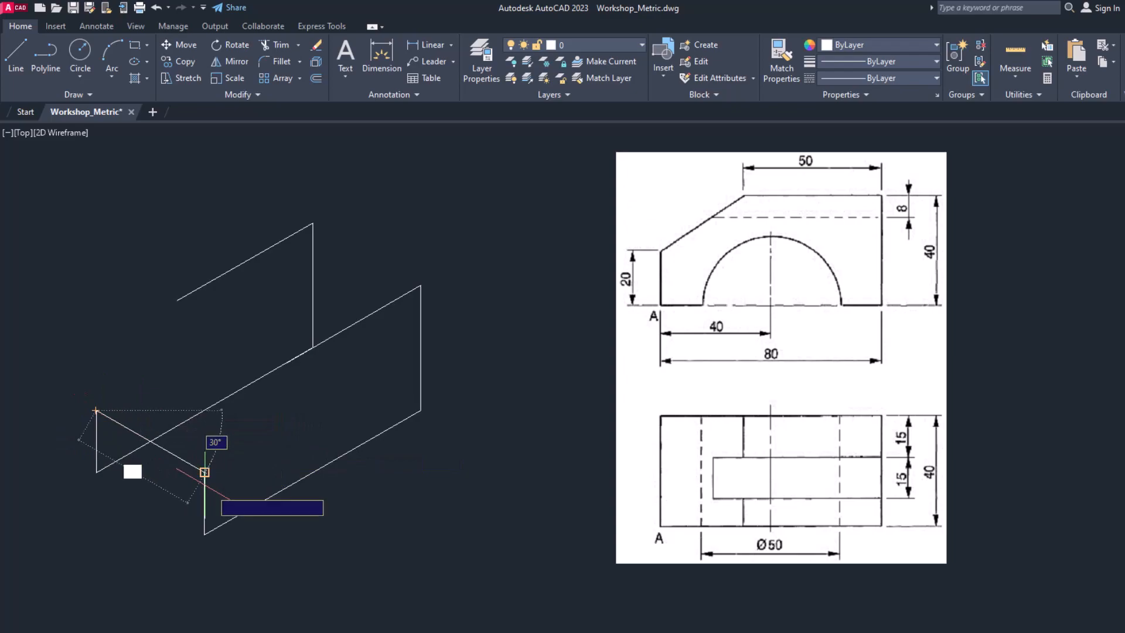
click(205, 472)
key(Return)
key(Return)
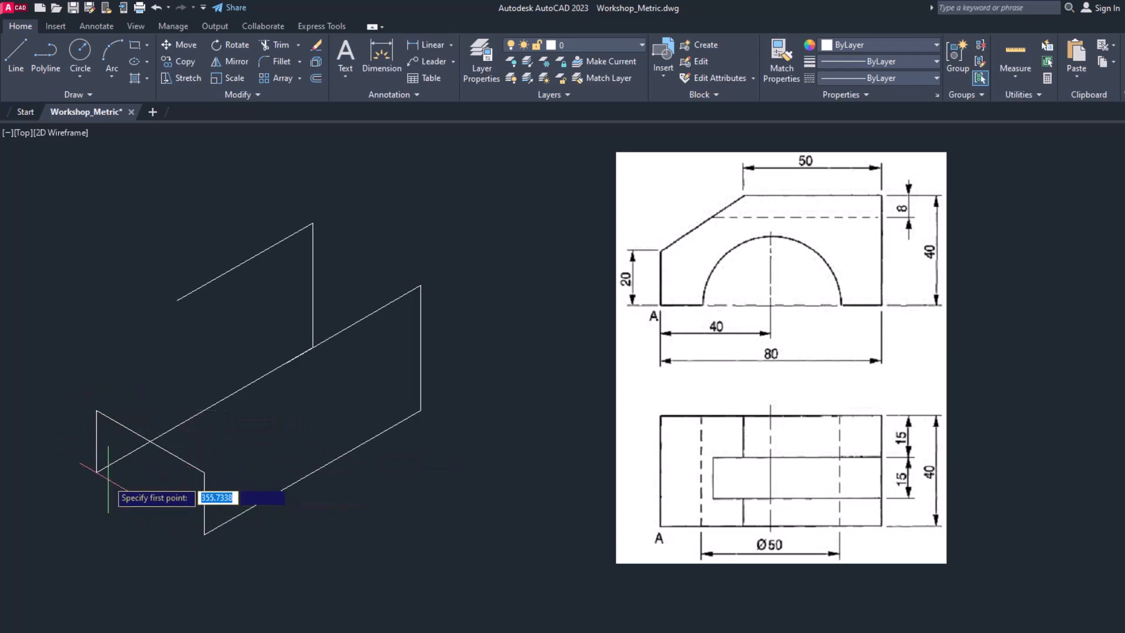
click(204, 534)
key(Escape)
click(115, 461)
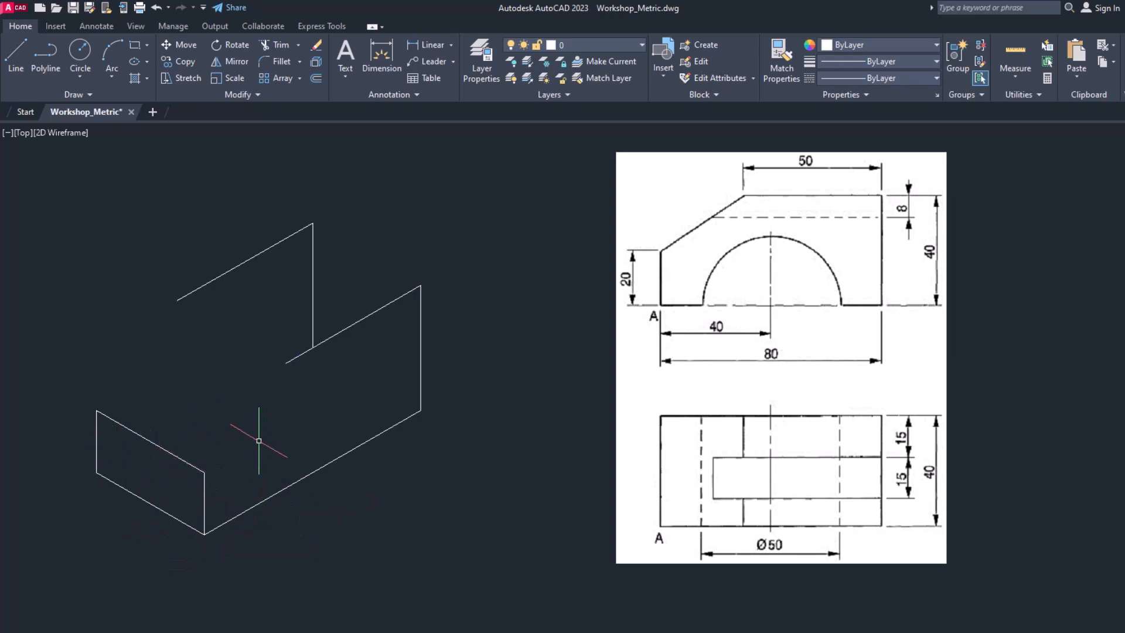
Step: Draw two lines joining the matching ends of both profiles' upper edges to close the top face
key(Return)
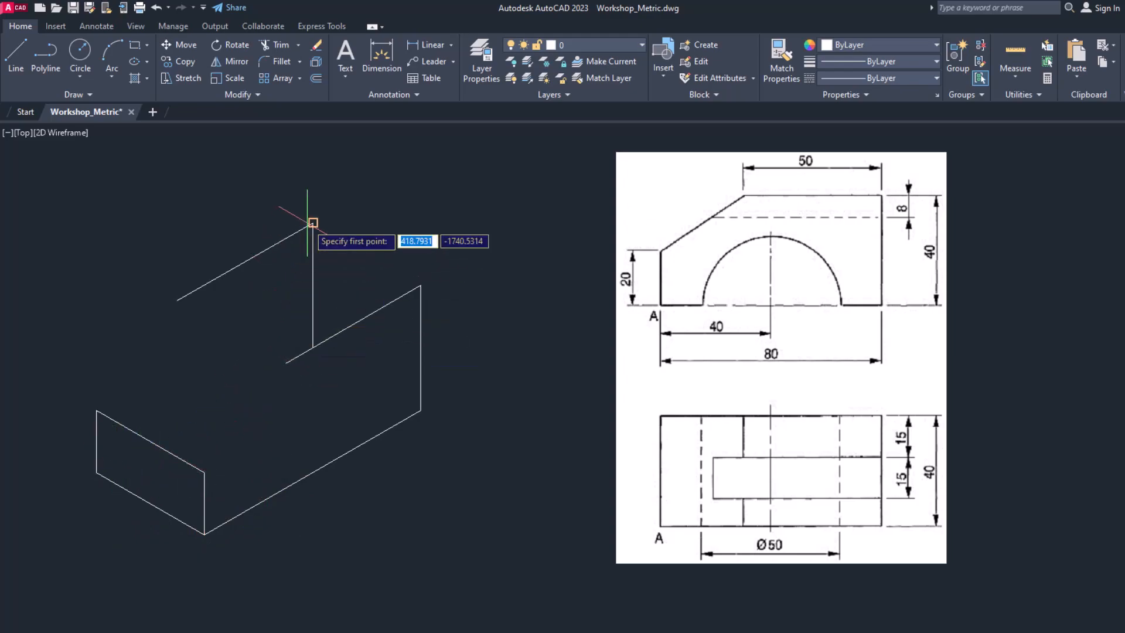
click(313, 223)
click(421, 285)
key(Return)
key(Return)
click(177, 300)
click(286, 363)
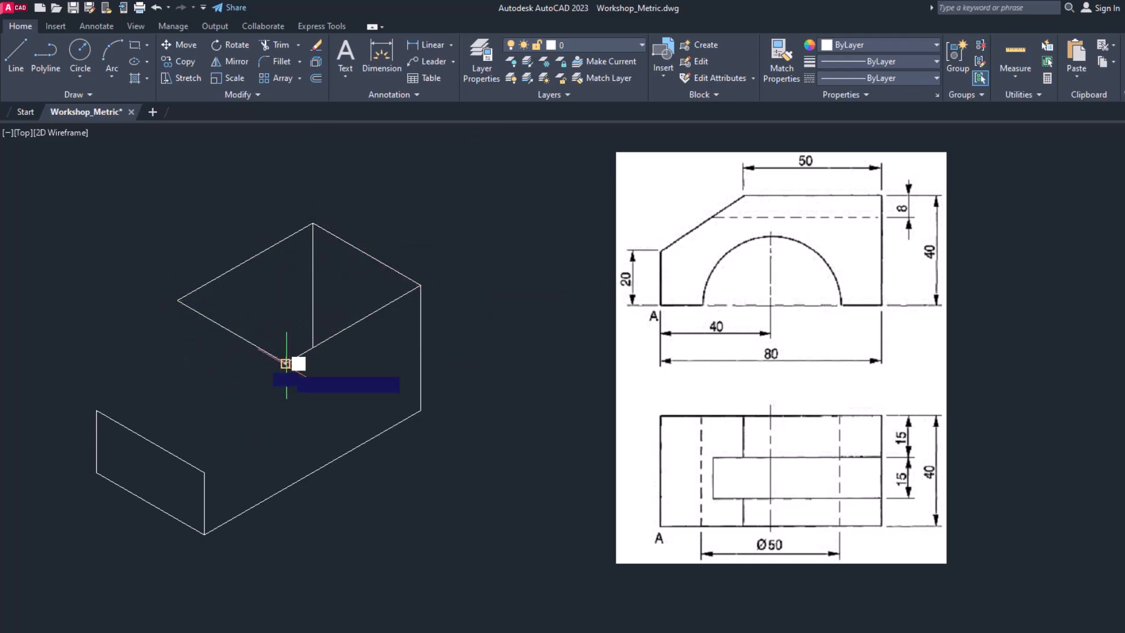
key(Return)
Step: Draw the front and rear sloped edges from the top face's near corners to the low end face's upper corners
key(Return)
click(286, 363)
click(204, 472)
key(Return)
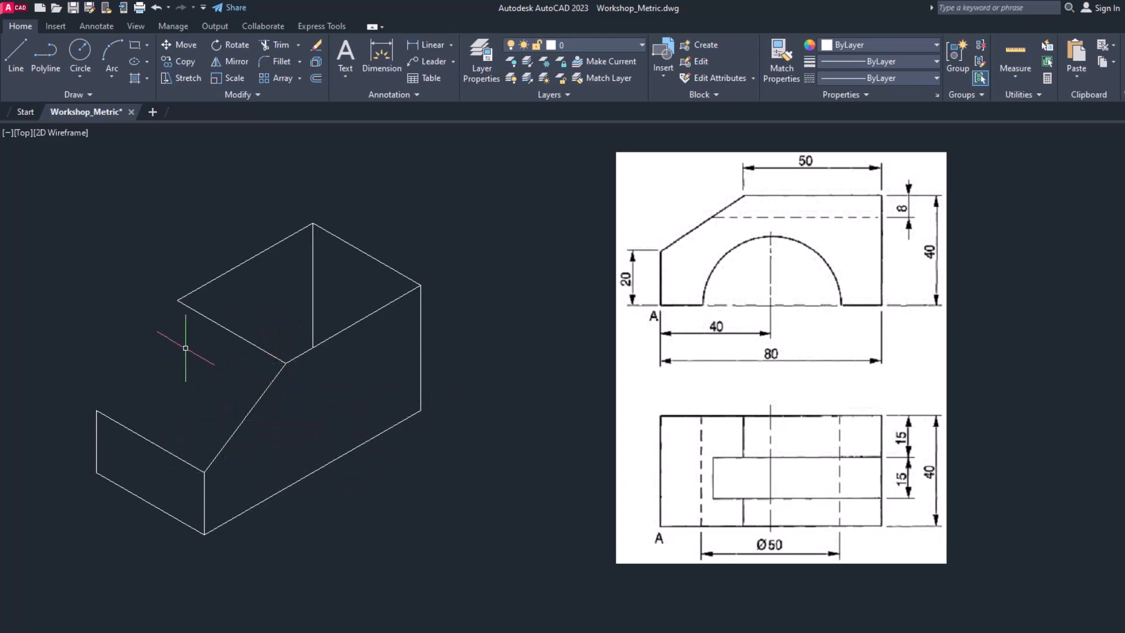
key(Return)
click(177, 300)
click(96, 410)
key(Return)
Step: Delete the hidden rear vertical edge and the short top-face edge at the tall end
click(325, 291)
click(298, 302)
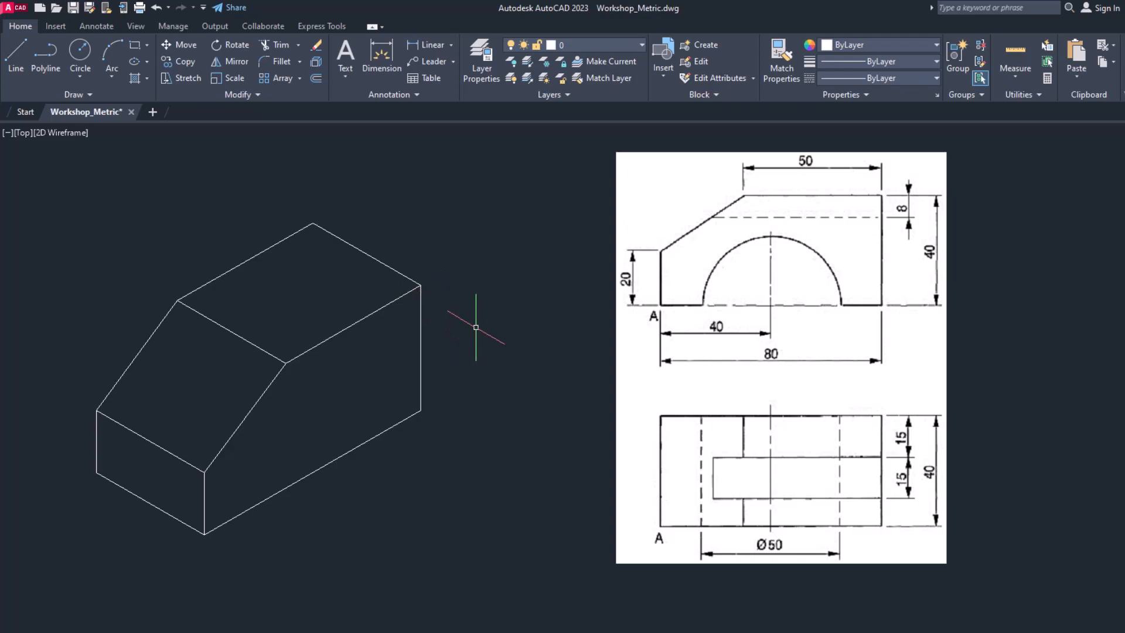
click(397, 209)
click(348, 267)
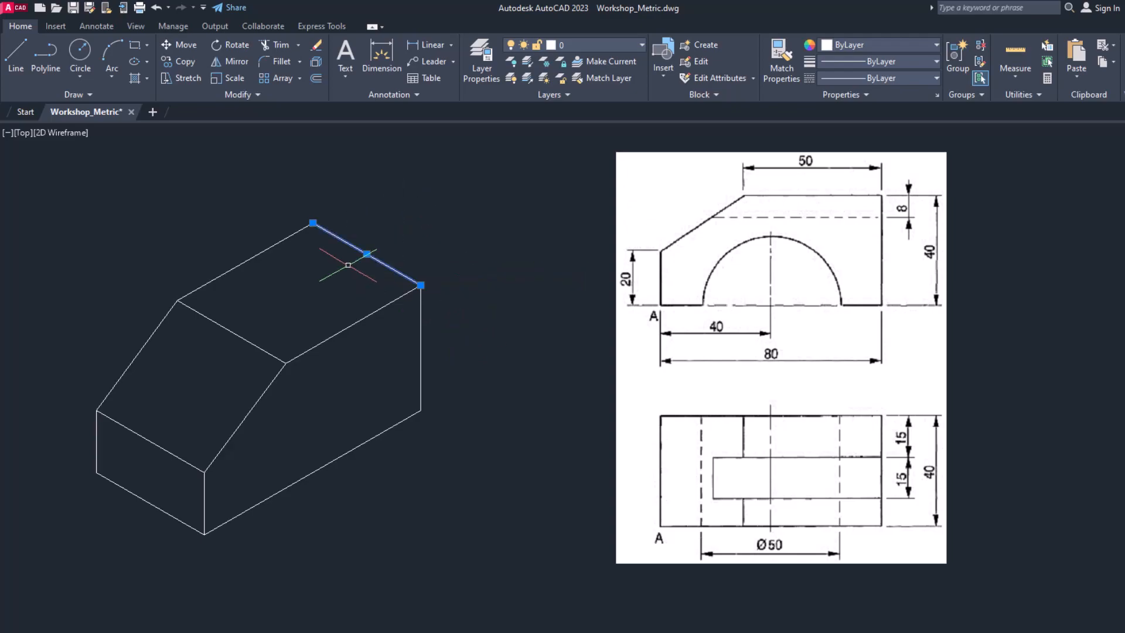
Step: Draw the slot profile from the rear top corner: 15 across, 8 down, 15 across, 8 up, ending at the front top corner
click(313, 223)
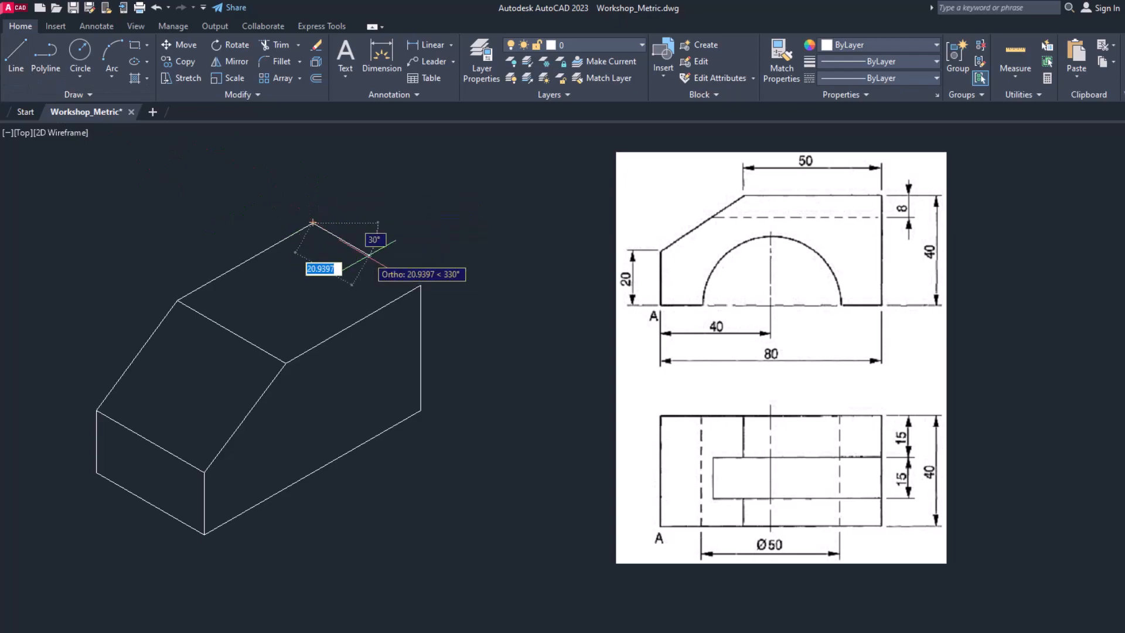
text(15)
key(Return)
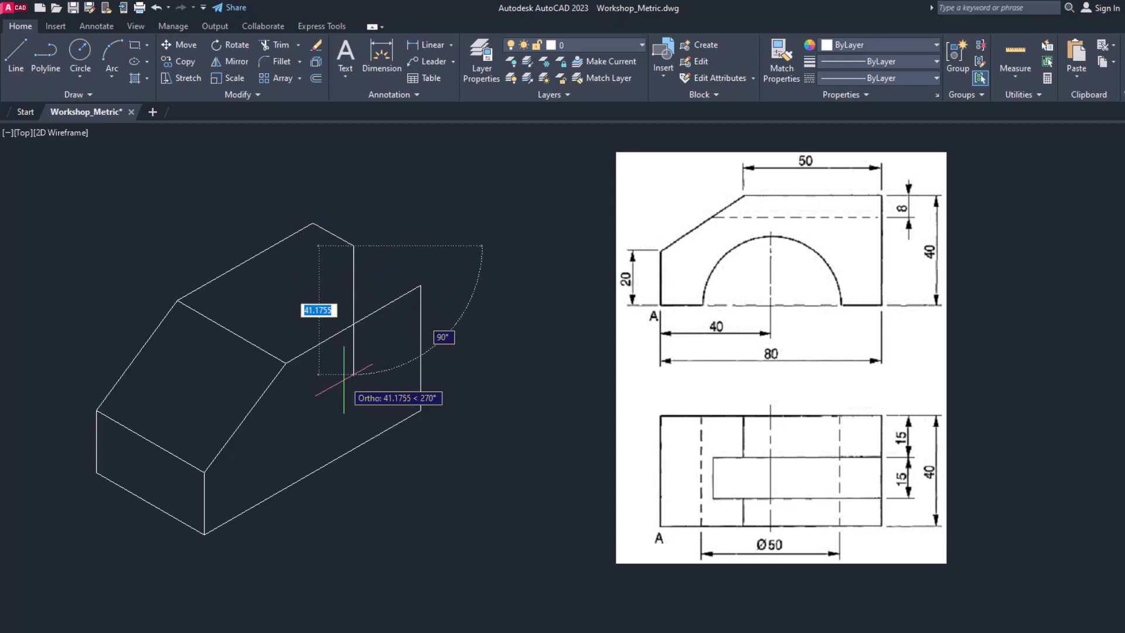
text(8)
key(Return)
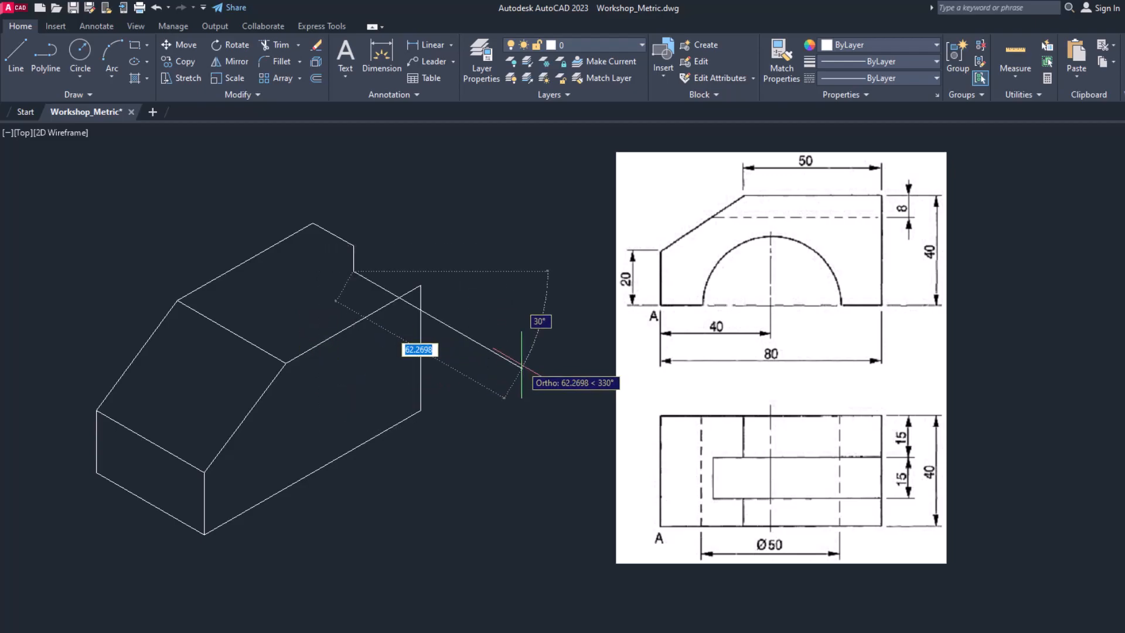
text(15)
key(Return)
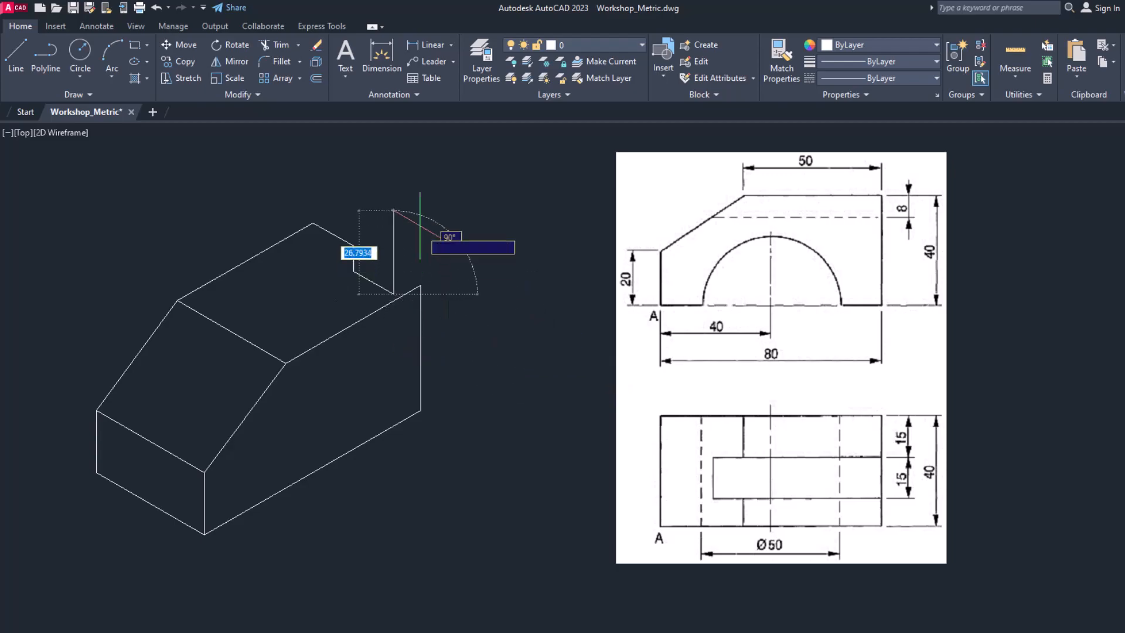
text(8)
key(Return)
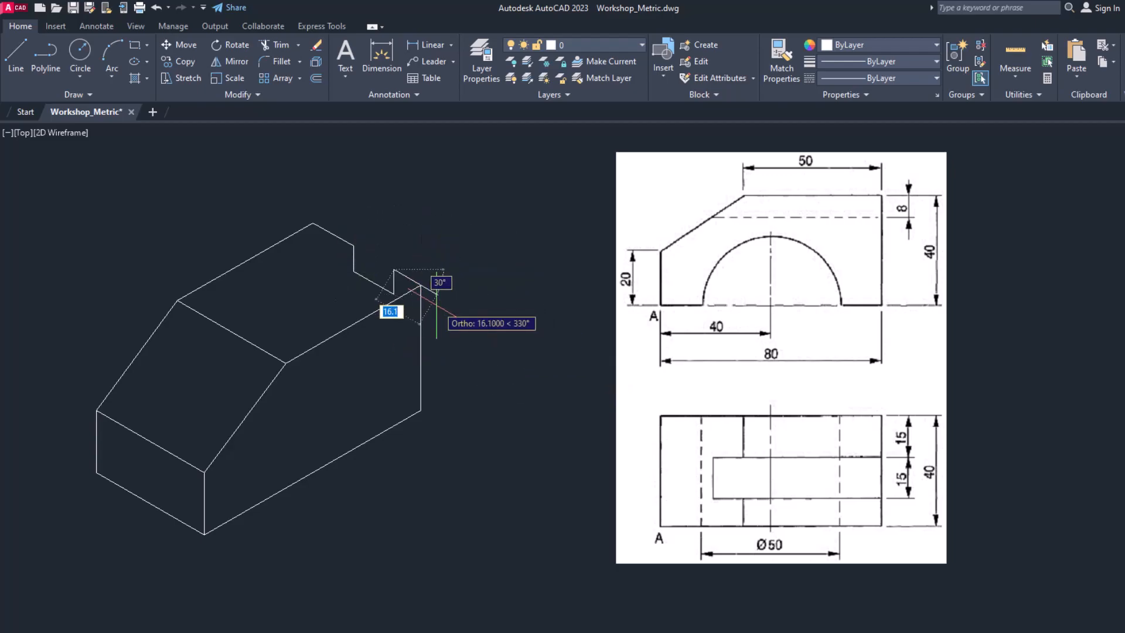
key(Escape)
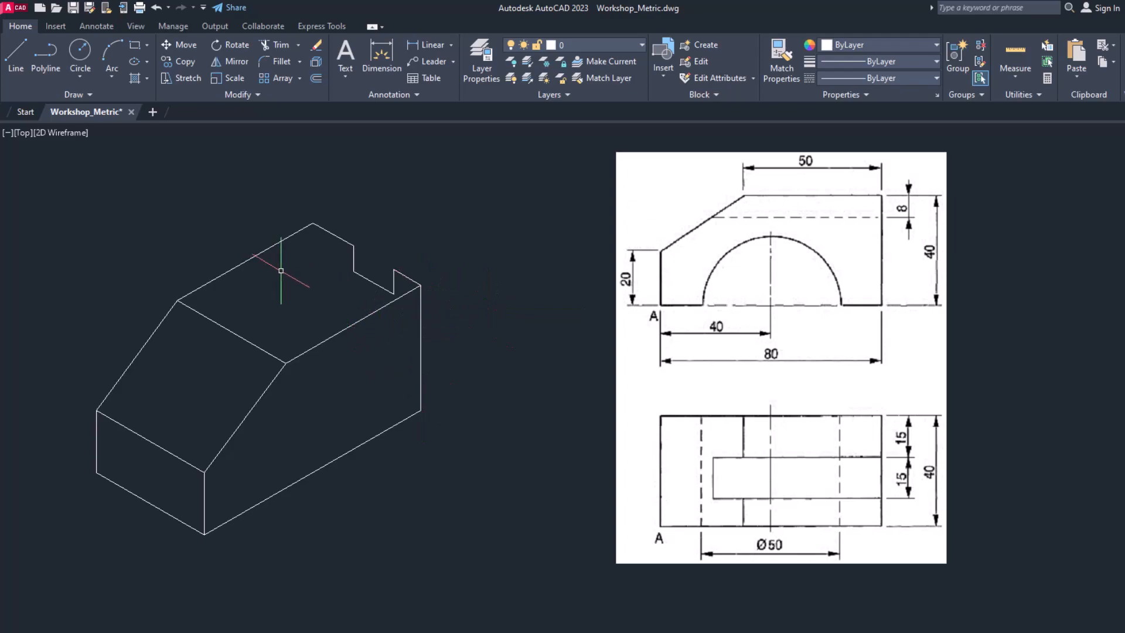
Step: Draw lines from the upper and lower corners of the slot's rear wall along the block's length, past the top face's near edge
text(l)
key(Return)
click(354, 245)
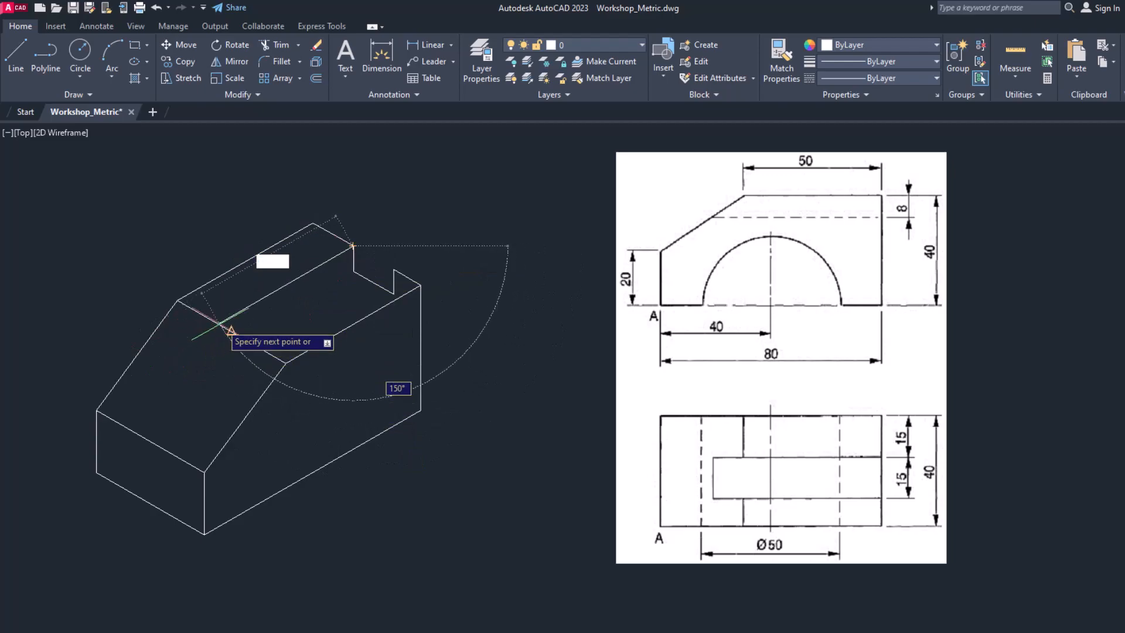
click(171, 352)
key(Return)
key(Return)
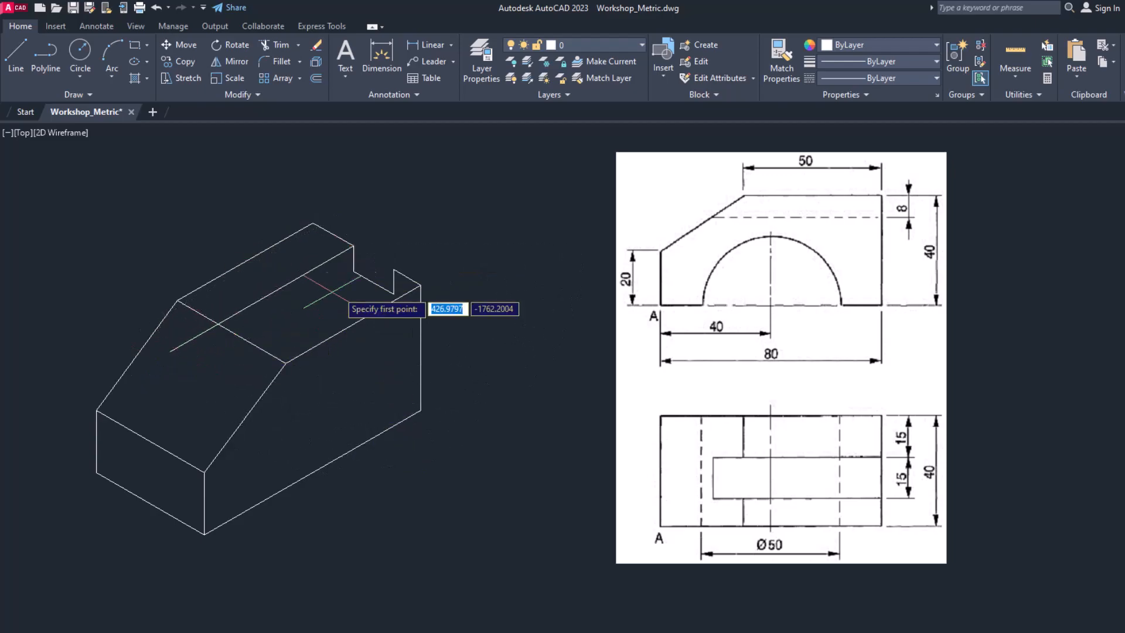
click(354, 271)
click(154, 385)
key(Return)
Step: Draw lines from the upper and lower corners of the slot's front wall along the block's length, past the top face's near edge
key(Return)
click(394, 269)
click(185, 390)
key(Return)
key(Return)
click(394, 294)
click(282, 362)
click(220, 394)
key(Return)
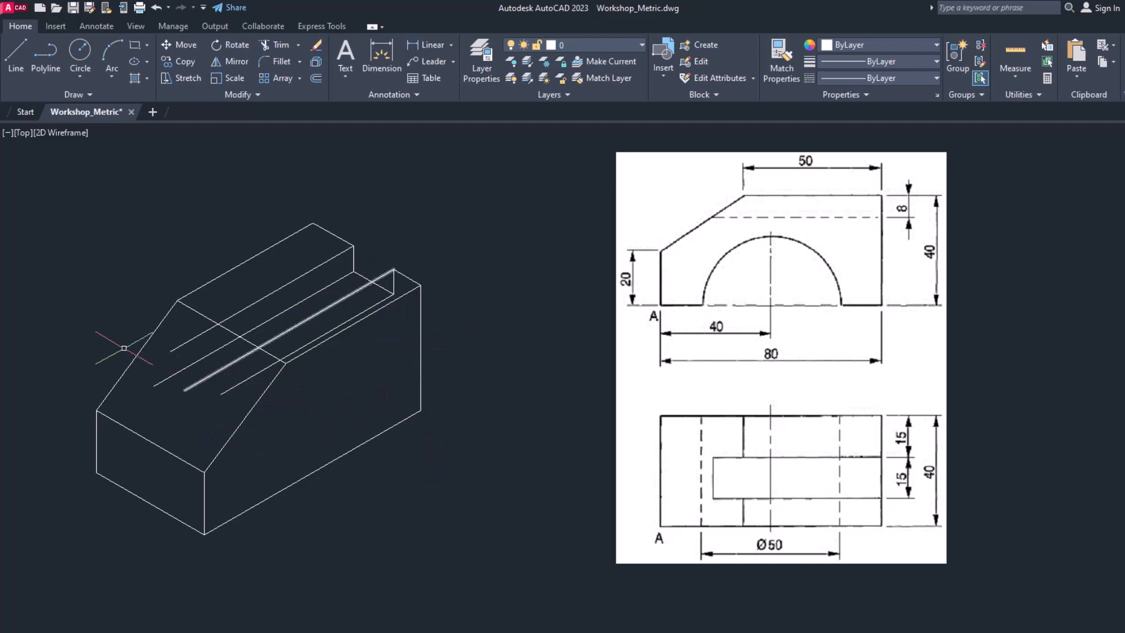
Step: Copy the rear sloped edge from its top corner to the two points where the slot's upper lines cross the top face's near edge
text(co)
key(Return)
click(144, 346)
key(Return)
click(177, 301)
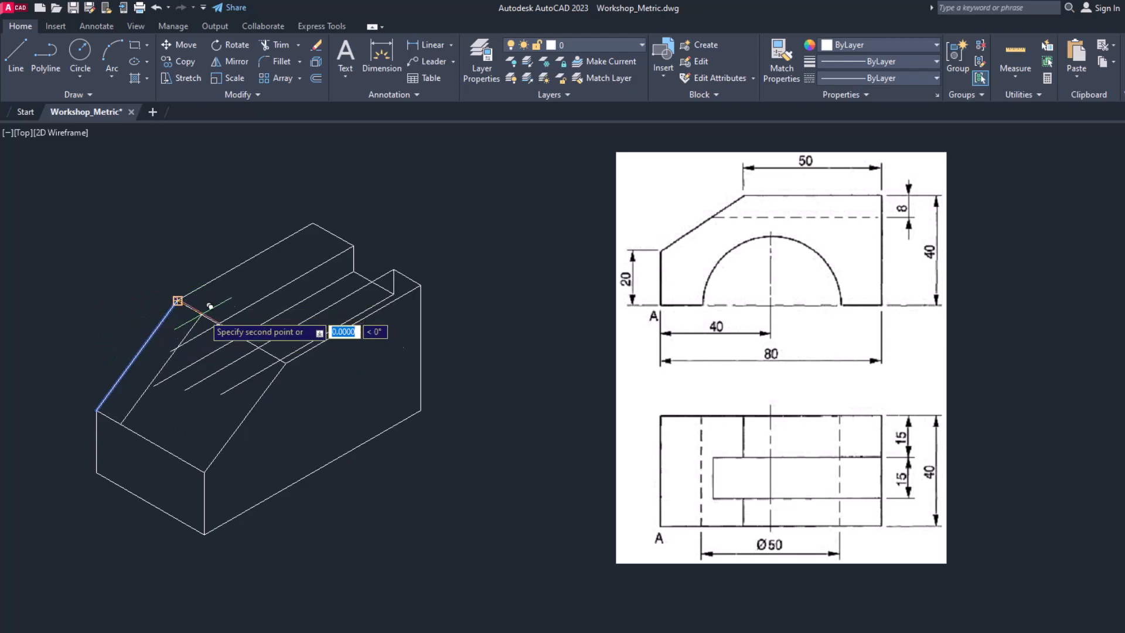
click(218, 324)
click(259, 348)
key(Return)
Step: Delete the slot's lower front line and trim the excess of the other slot lines and the rear copied slope
click(260, 372)
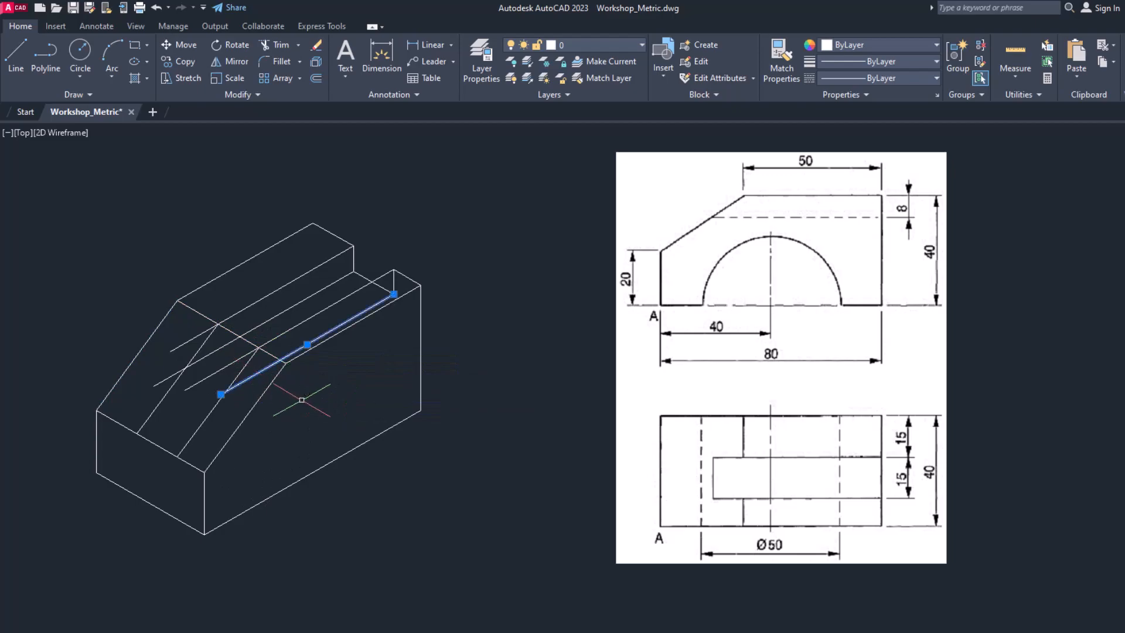
text(tr)
key(Return)
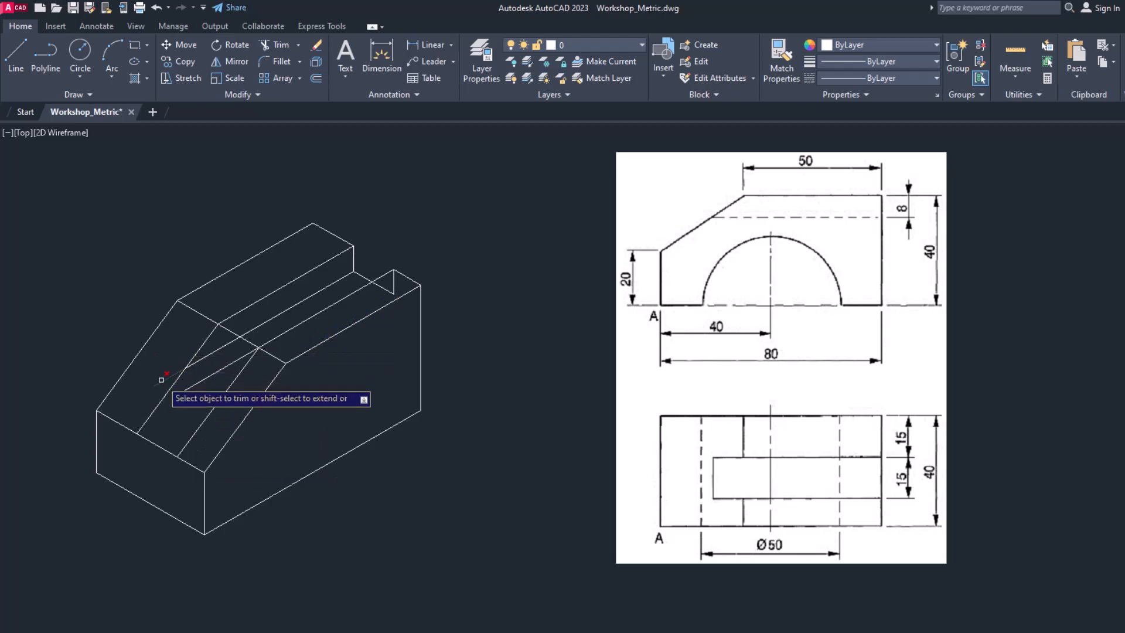
click(159, 399)
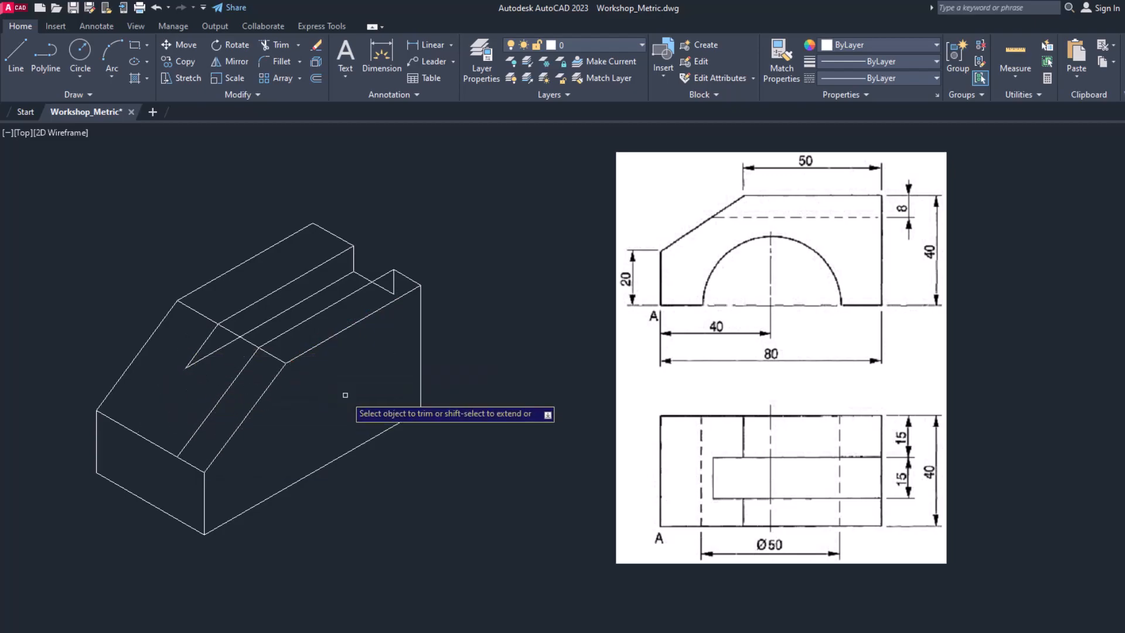
Step: Redraw the slot's lower front line from its corner at the tall end to beyond the front copied slope
click(23, 75)
click(393, 293)
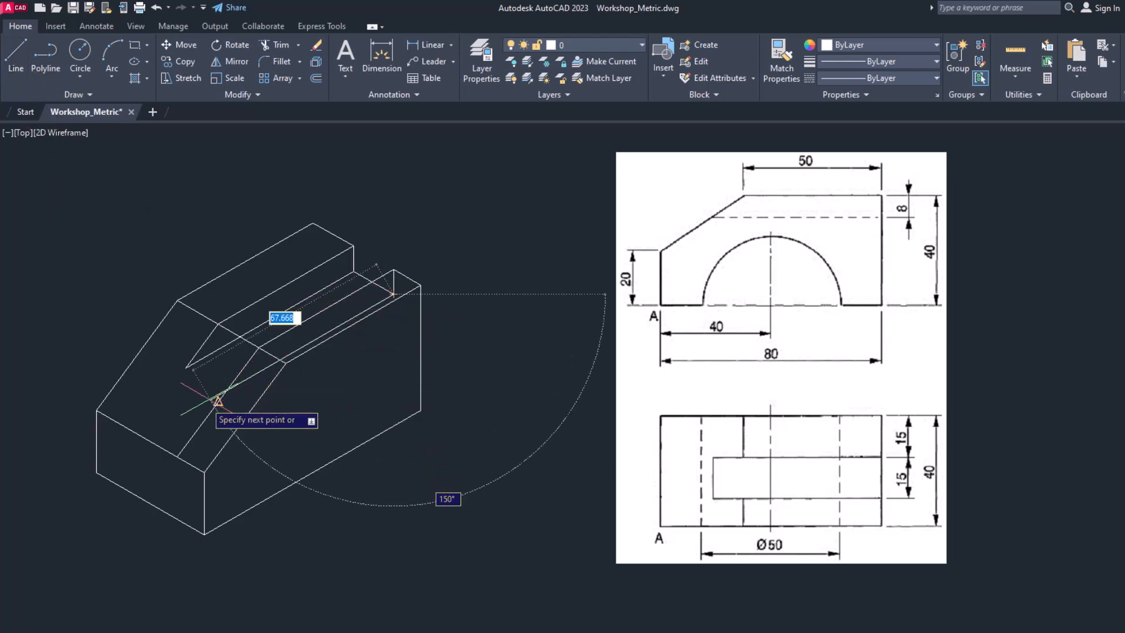
click(177, 420)
key(Escape)
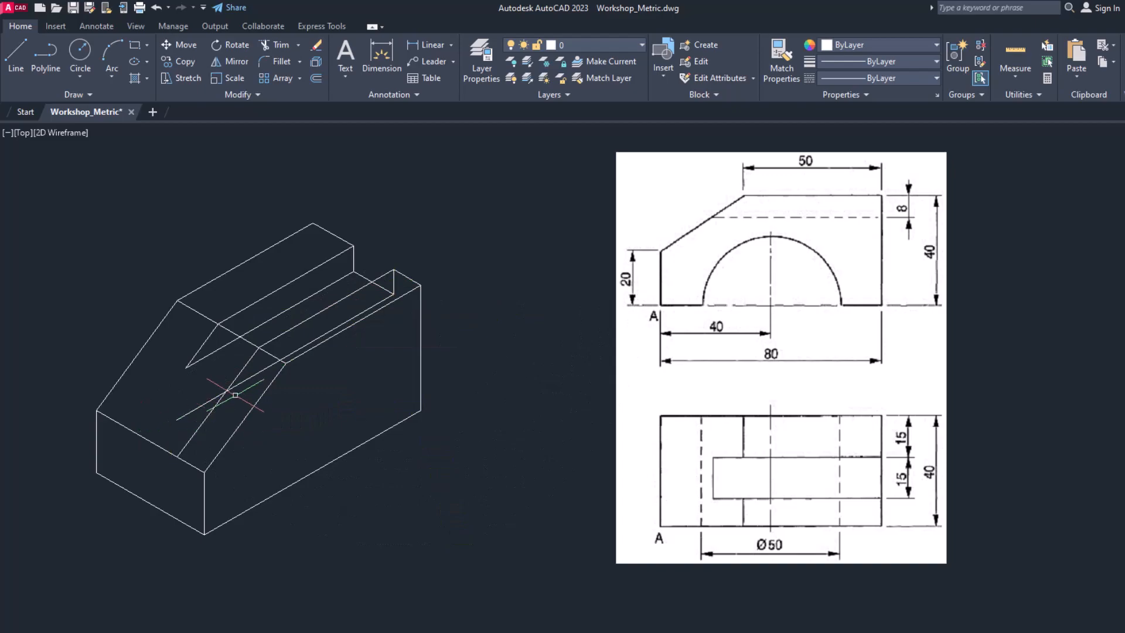
Step: Trim the lower front slot line and the front copied slope back to their intersection
text(tr)
key(Return)
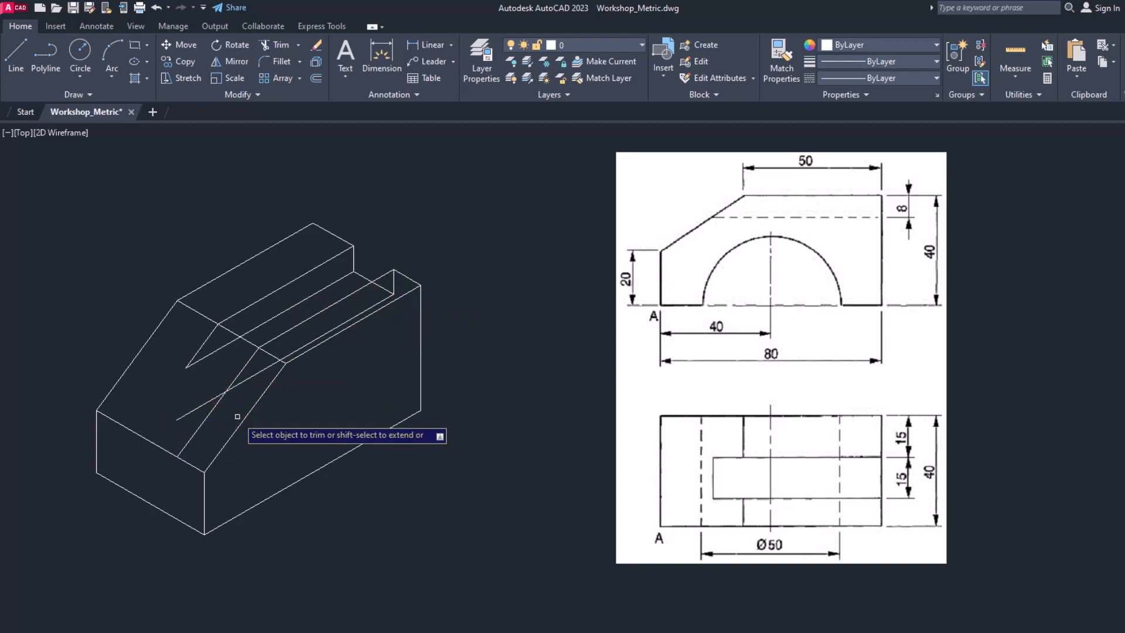
click(198, 407)
click(203, 419)
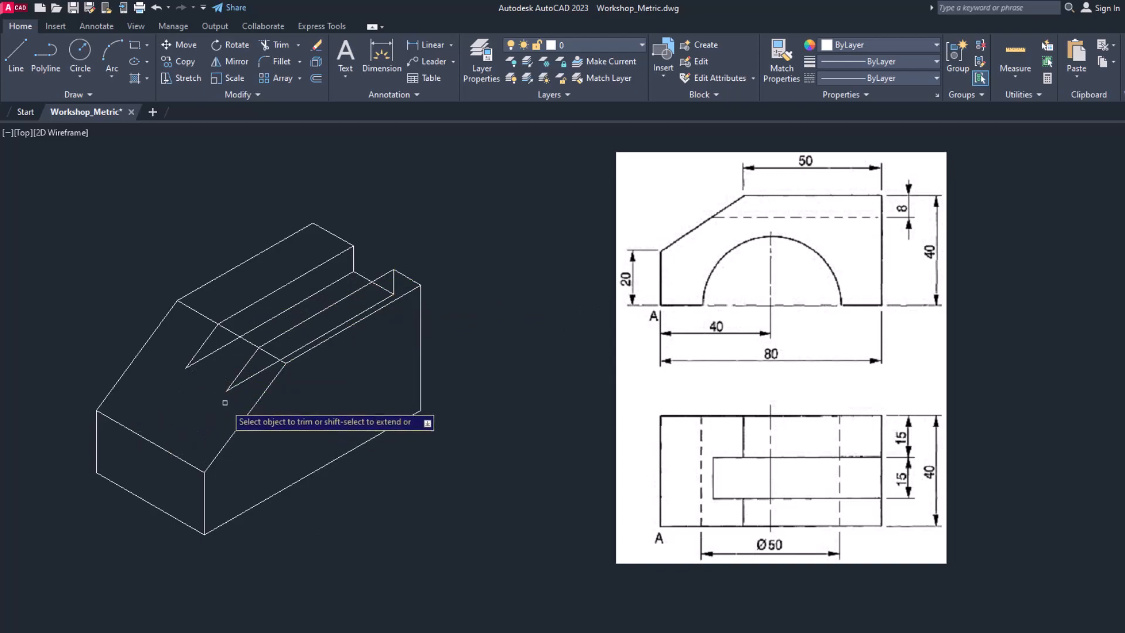
key(Escape)
Step: Draw a line across the slope joining the lower ends of the slot's two side edges
text(l)
key(Return)
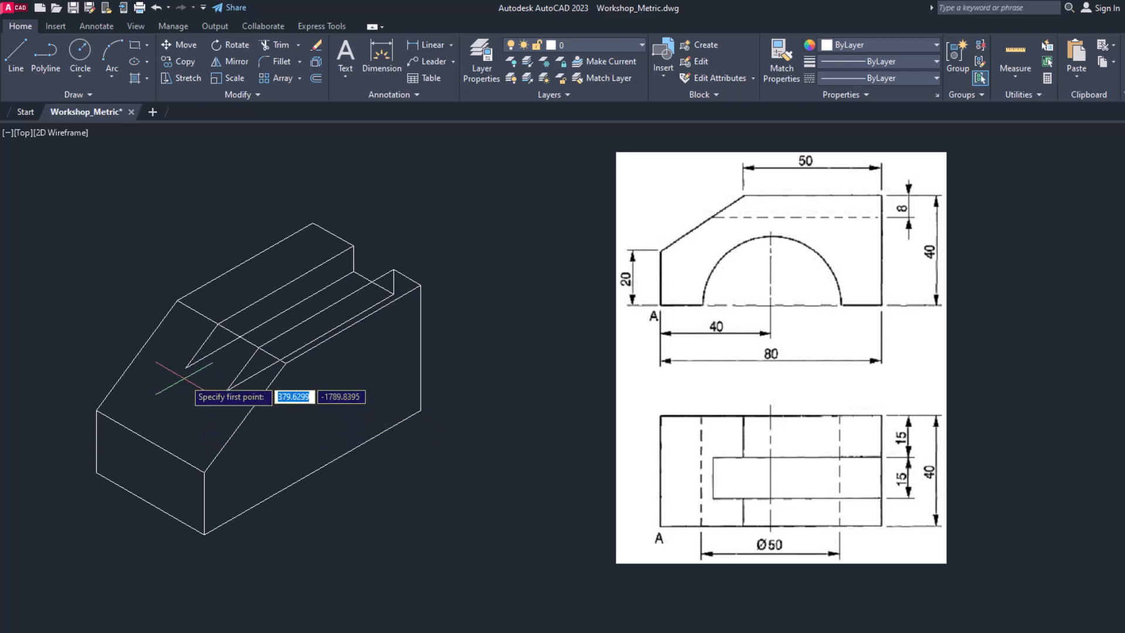
click(186, 367)
click(226, 389)
key(Escape)
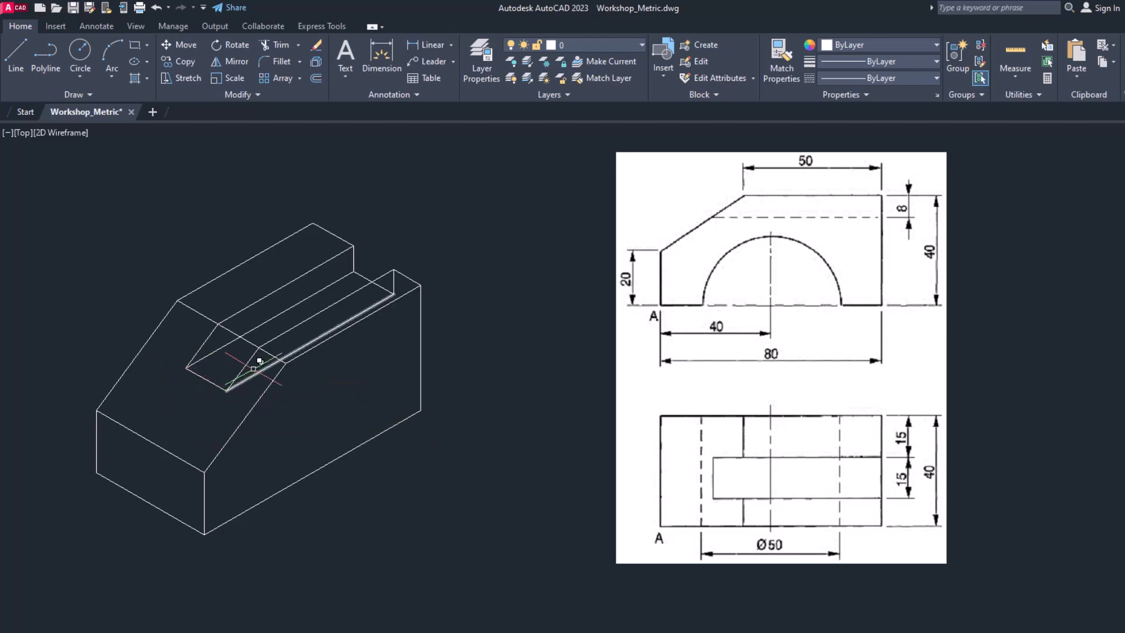
Step: Remove the slot's hidden lower front line and trim its hidden front vertical edge and floor line at the tall end
key(Return)
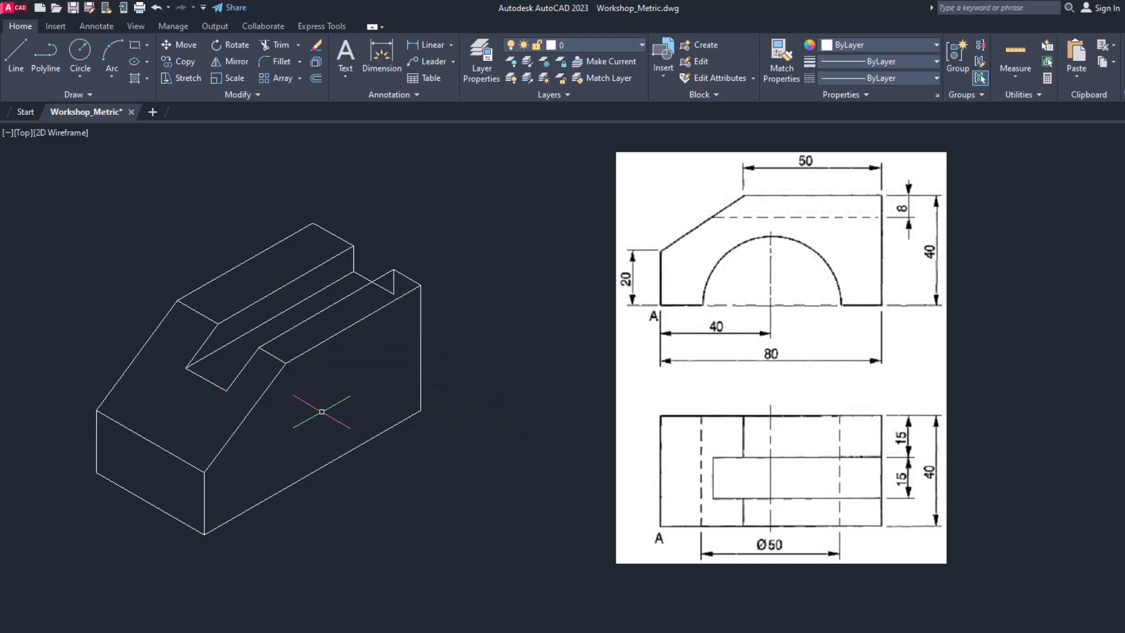
key(Return)
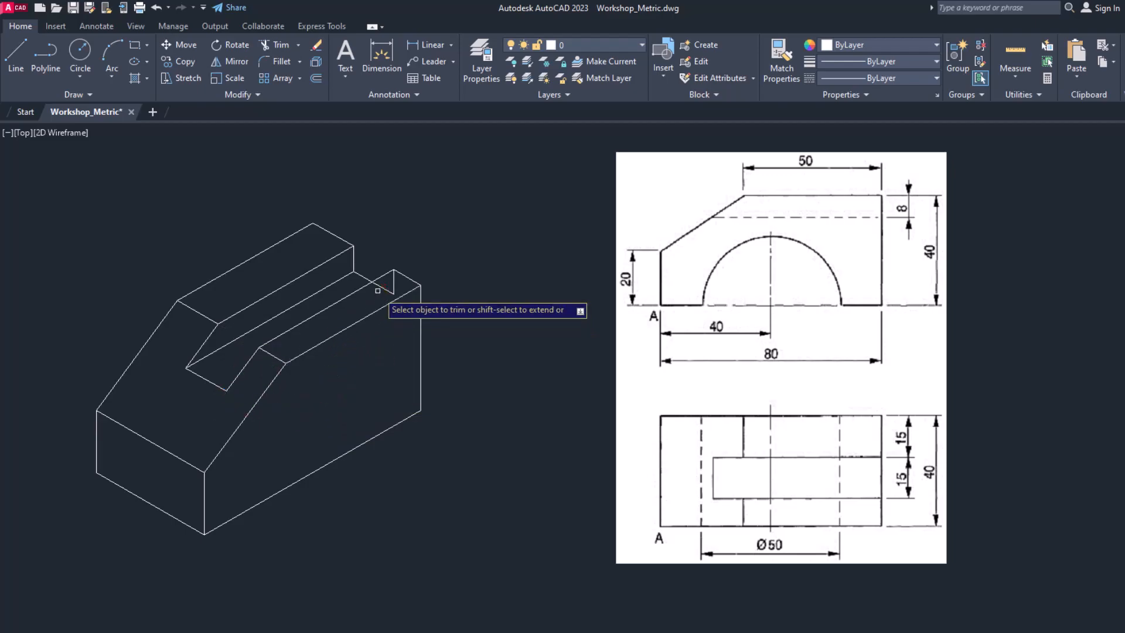
click(393, 284)
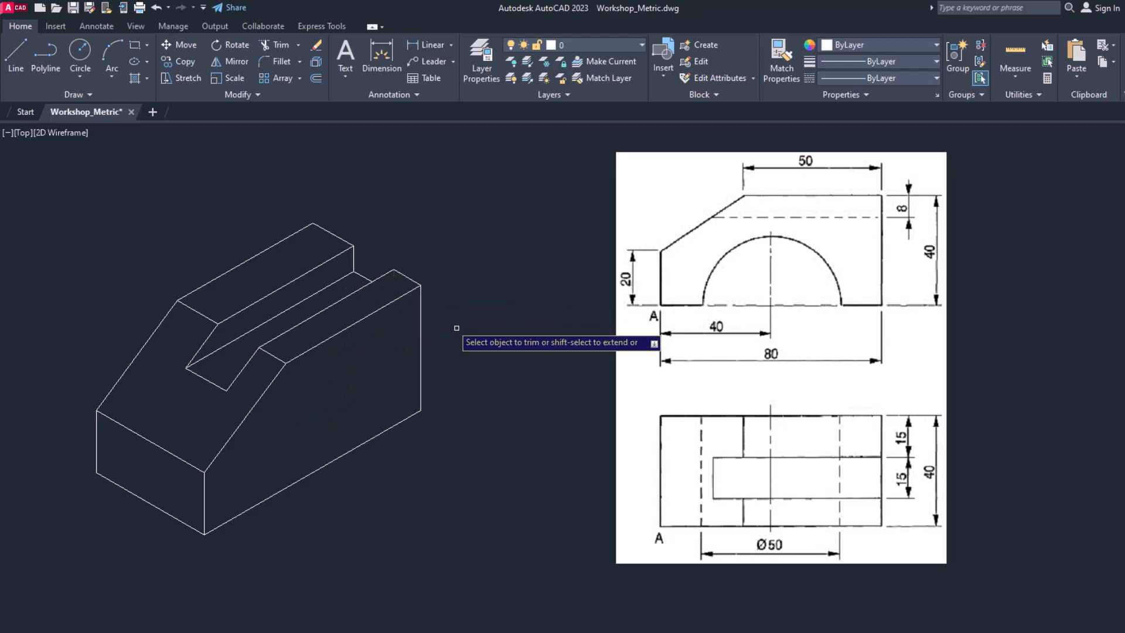
key(Escape)
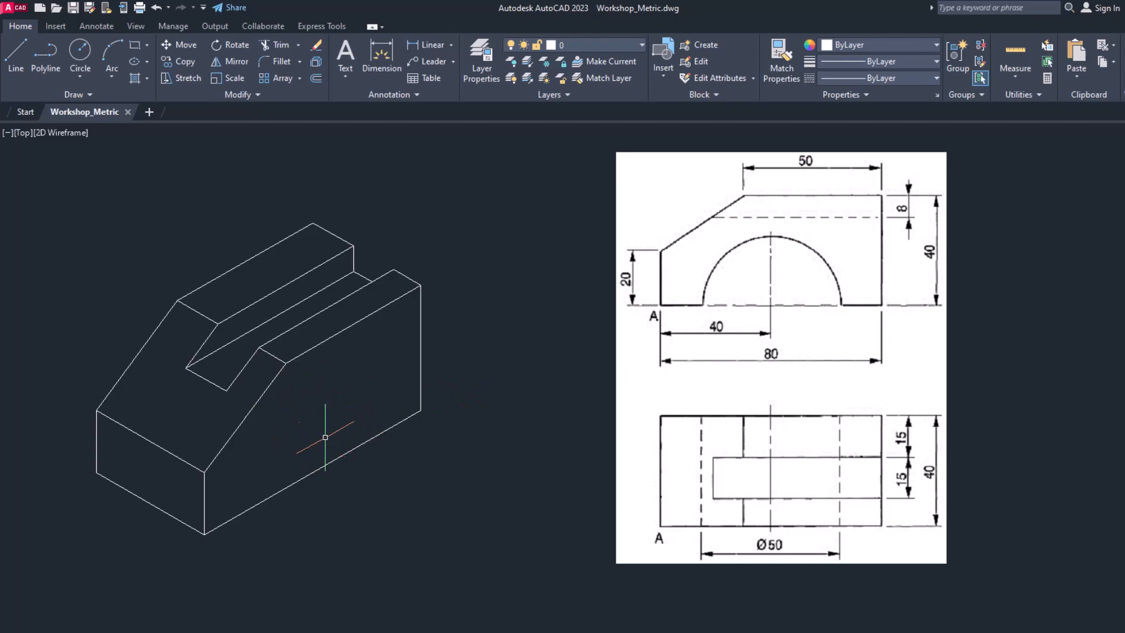
Step: Draw an isometric circle of diameter 50 on the front face, centred on the bottom edge 40 from the low end's corner
text(el)
key(Return)
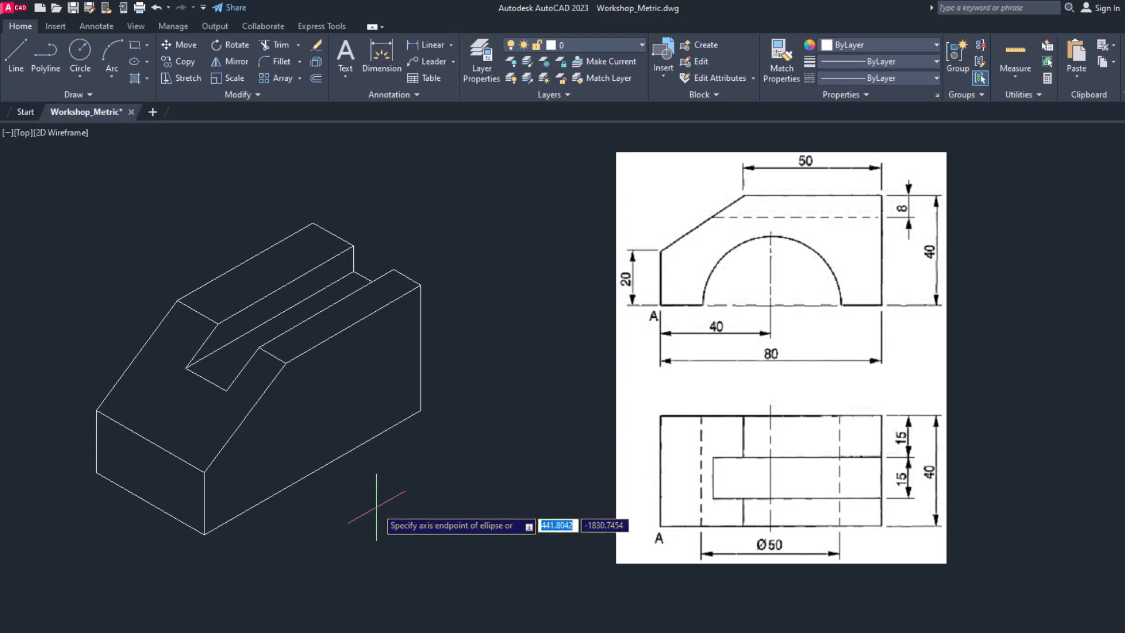
right_click(421, 484)
click(459, 582)
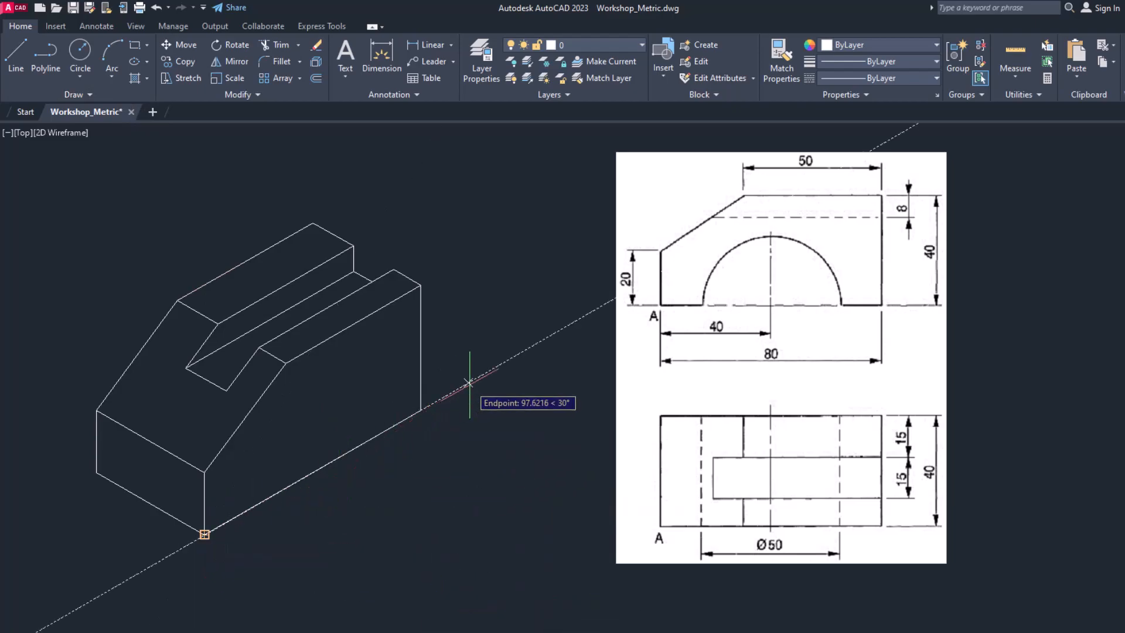
text(40)
key(Return)
text(d)
key(Return)
key(Return)
Step: Trim the isometric circle's lower half and the bottom edge inside it to leave the arched cut-out
text(tr)
key(Return)
click(368, 463)
key(Escape)
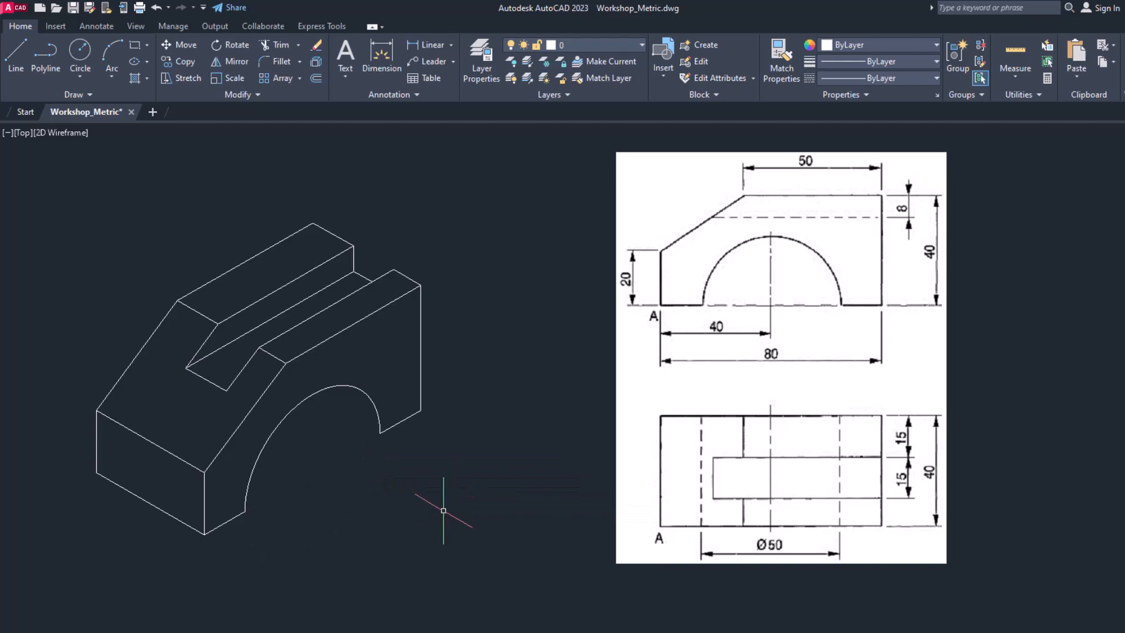
Step: Draw a line at 150° from the arch's lower end nearest the tall end, extending past the arc
text(l)
key(Return)
click(380, 432)
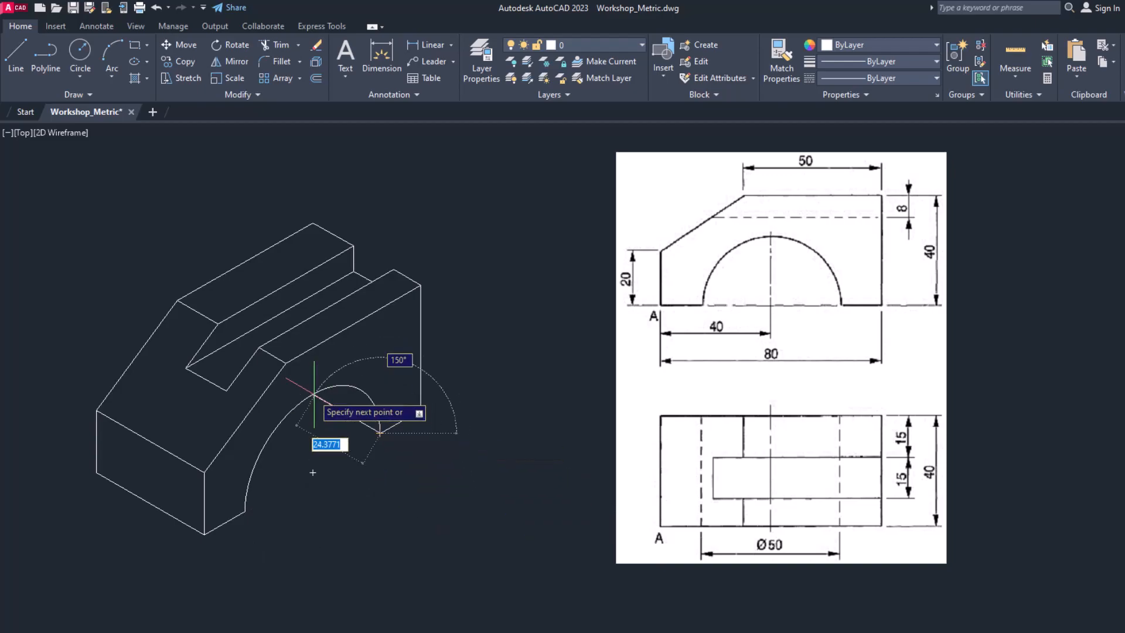
scroll(300, 387, up, 2)
scroll(300, 387, up, 2)
click(300, 387)
key(Escape)
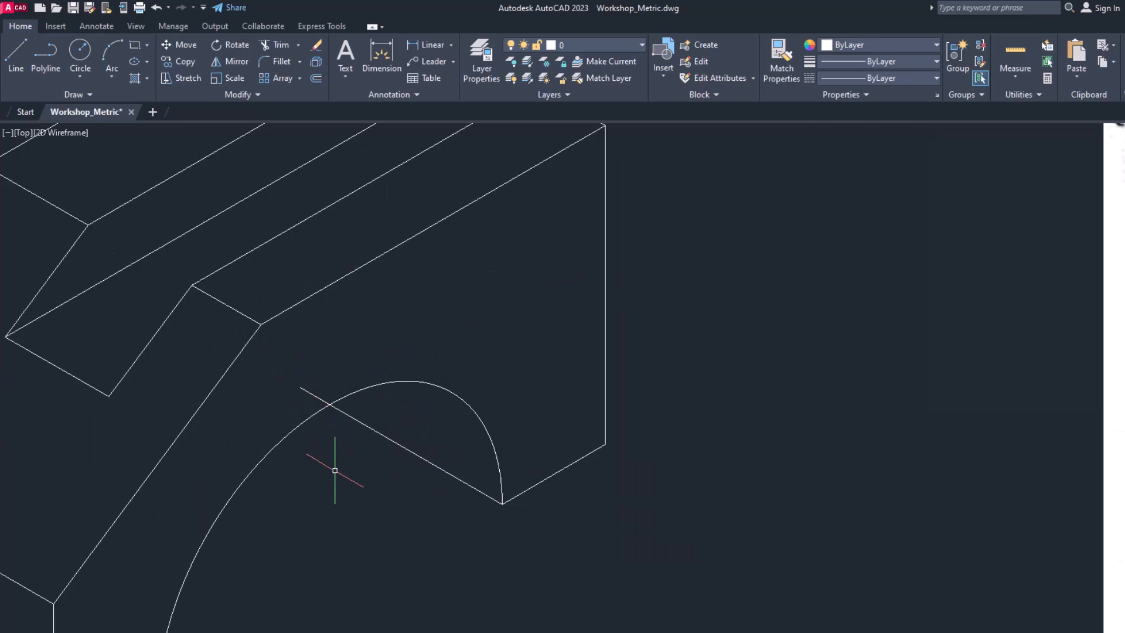
Step: Trim the cut-out's receding line where it extends past the arc and save the drawing
key(Return)
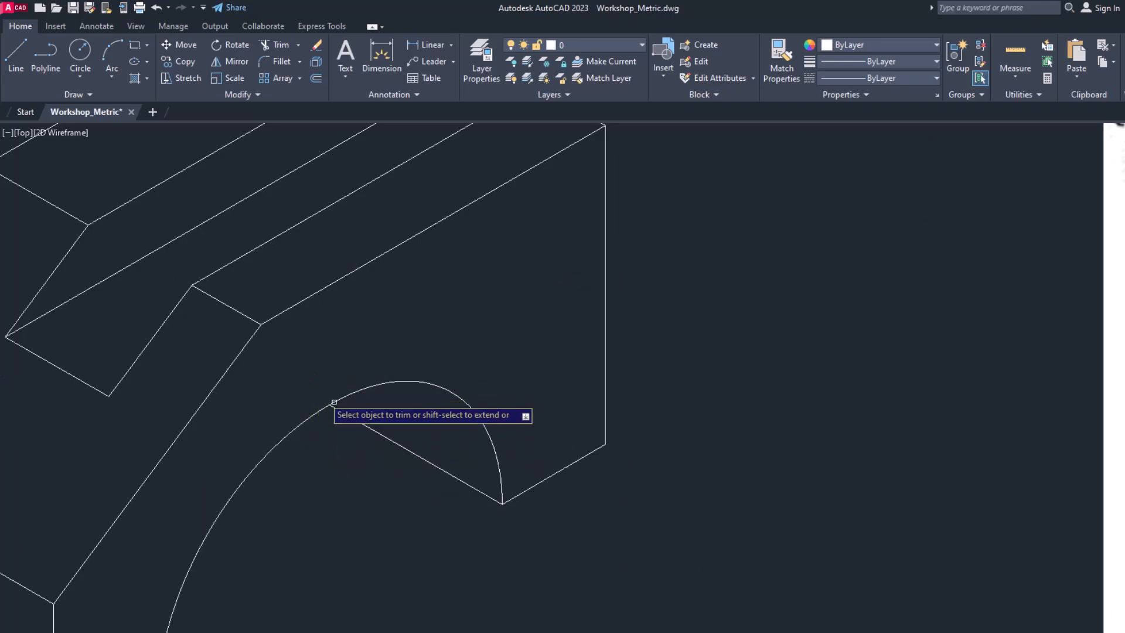
scroll(340, 413, down, 3)
middle_drag(460, 454, 405, 478)
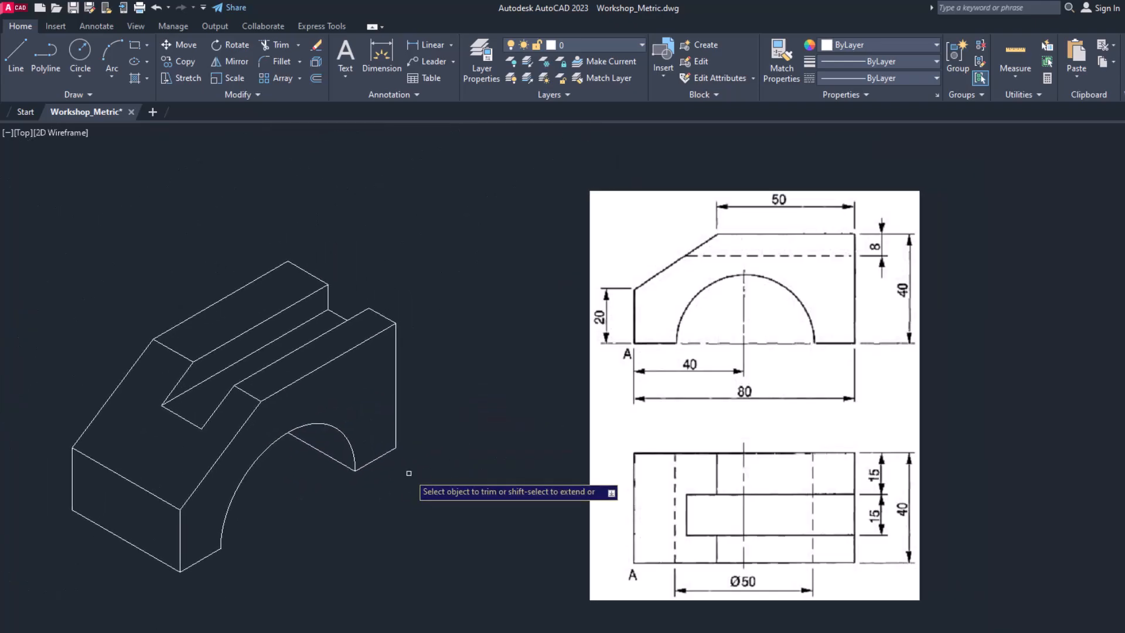
key(ctrl+s)
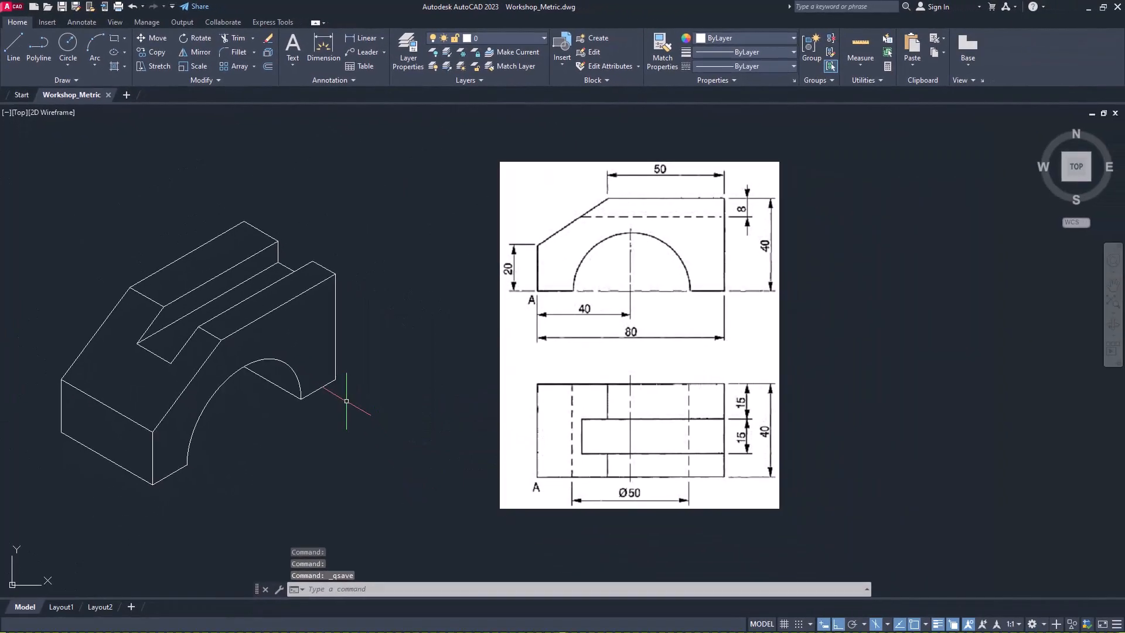